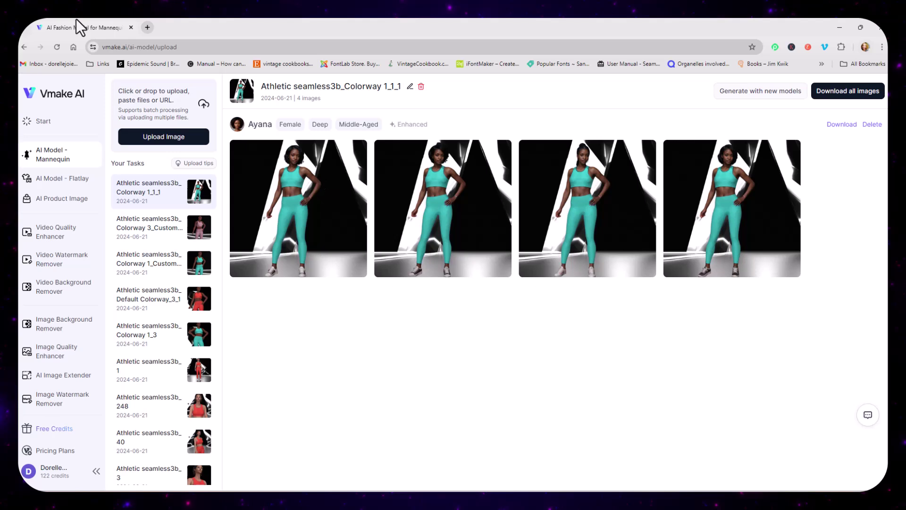
# Go from the Vmake home page to the workspace and open the AI Model - Mannequin tool.
pyautogui.click(48, 97)
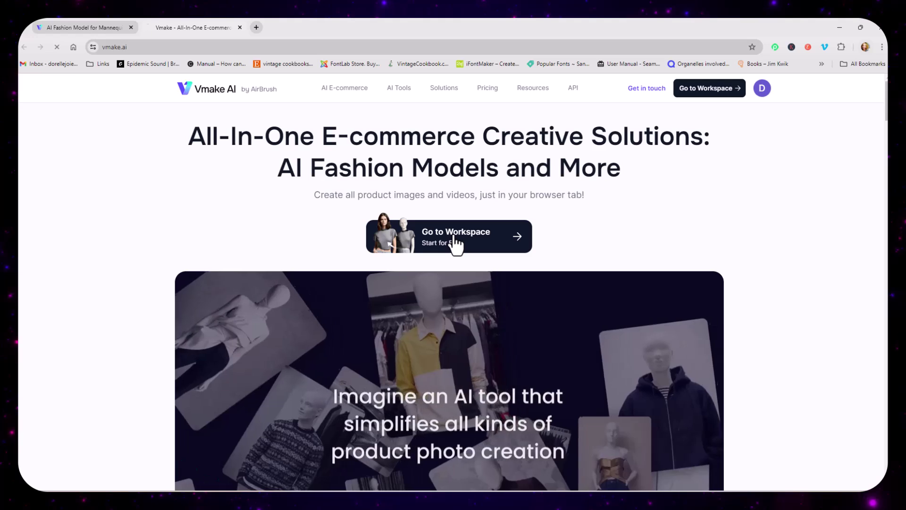
pyautogui.click(454, 236)
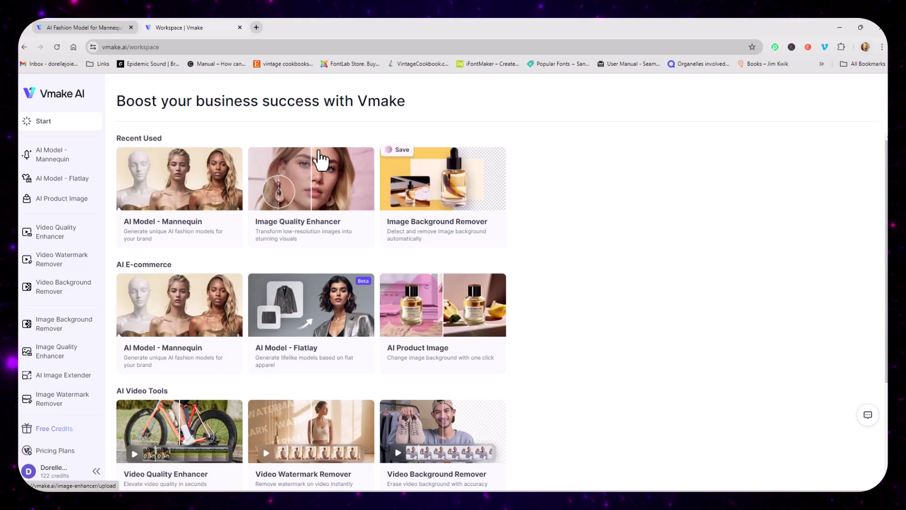
pyautogui.click(178, 199)
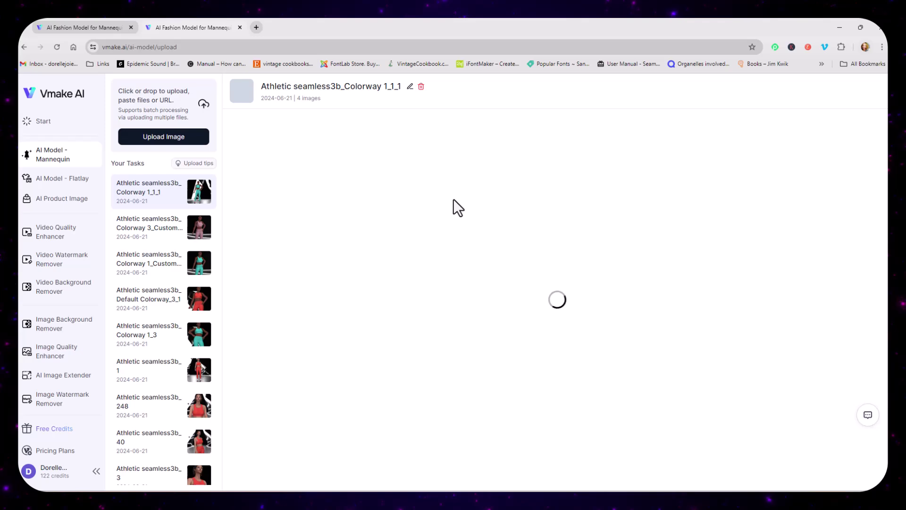
# Start an image upload and look through the colorway renders in the colors folder.
pyautogui.click(182, 138)
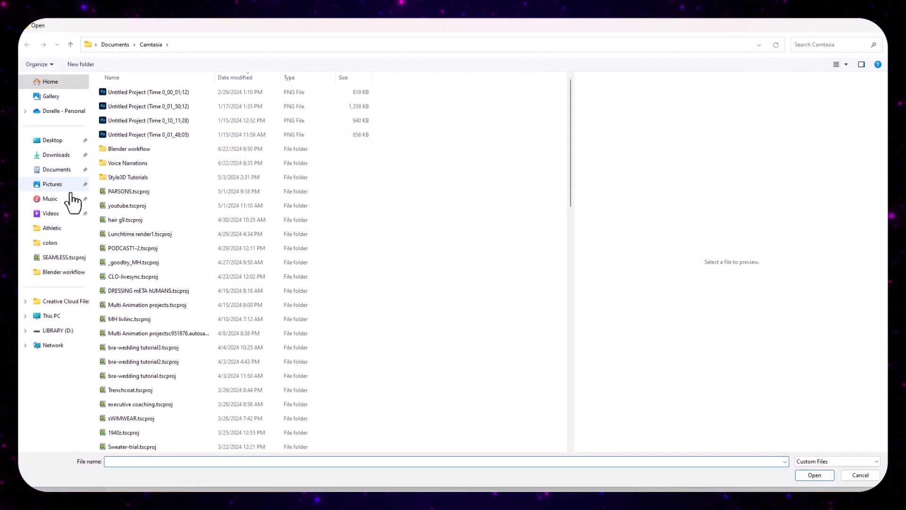
pyautogui.click(65, 242)
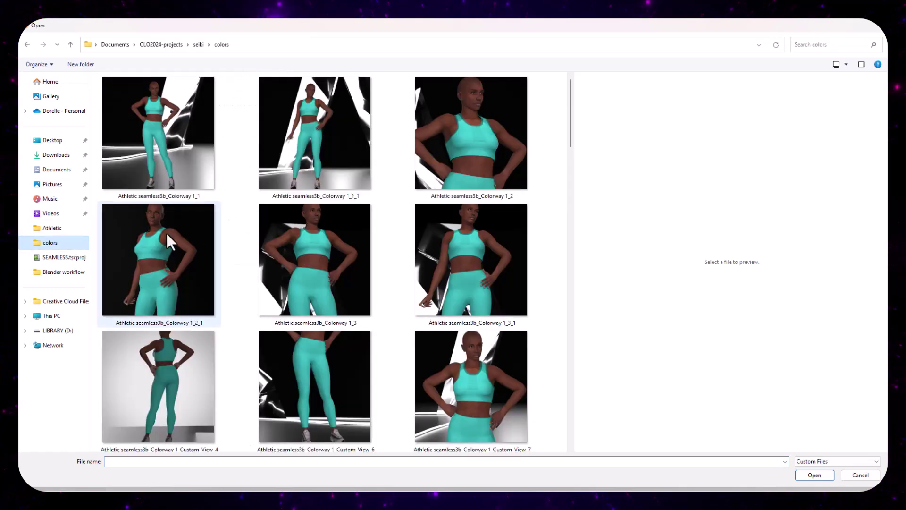
pyautogui.scroll(-2, 319, 215)
pyautogui.scroll(-5, 321, 216)
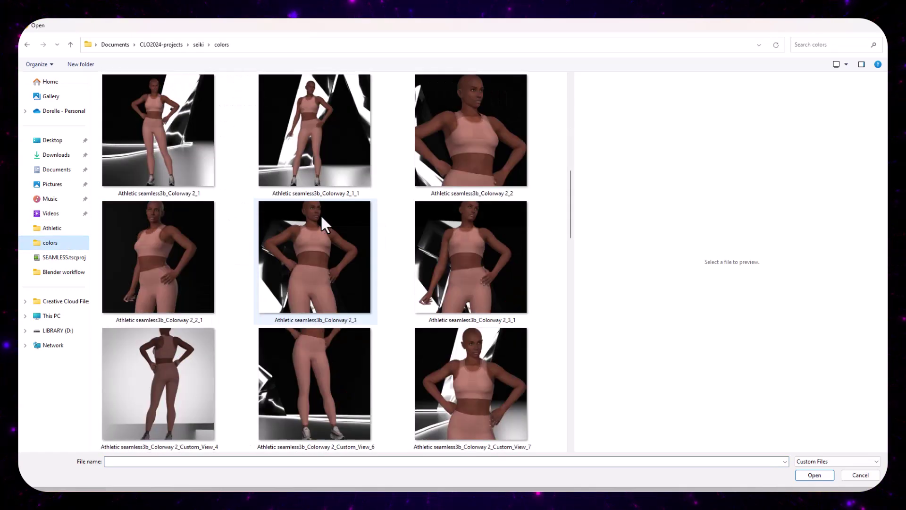
pyautogui.scroll(-4, 321, 215)
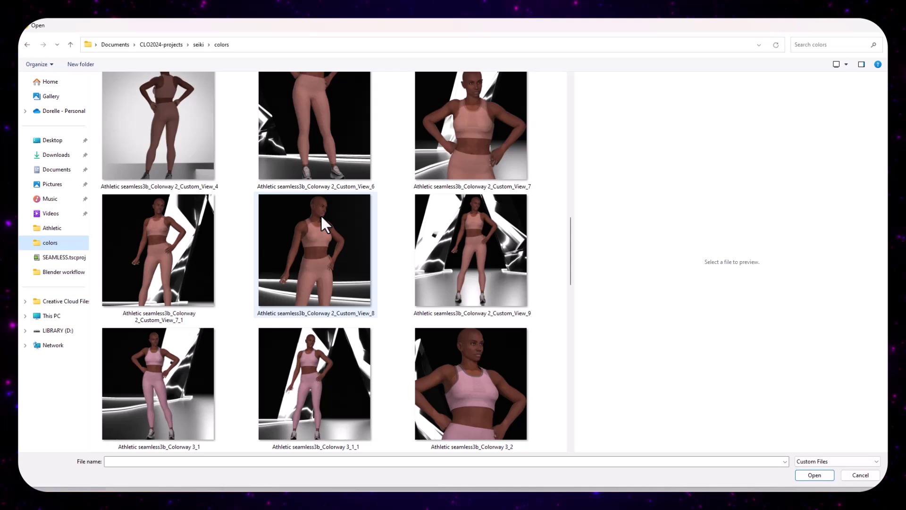
pyautogui.scroll(-2, 321, 215)
pyautogui.scroll(-3, 321, 216)
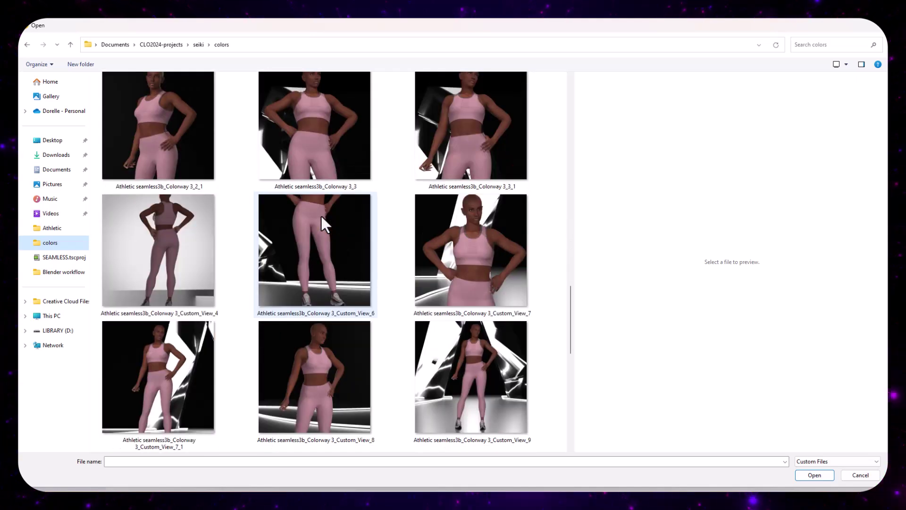
pyautogui.scroll(8, 320, 216)
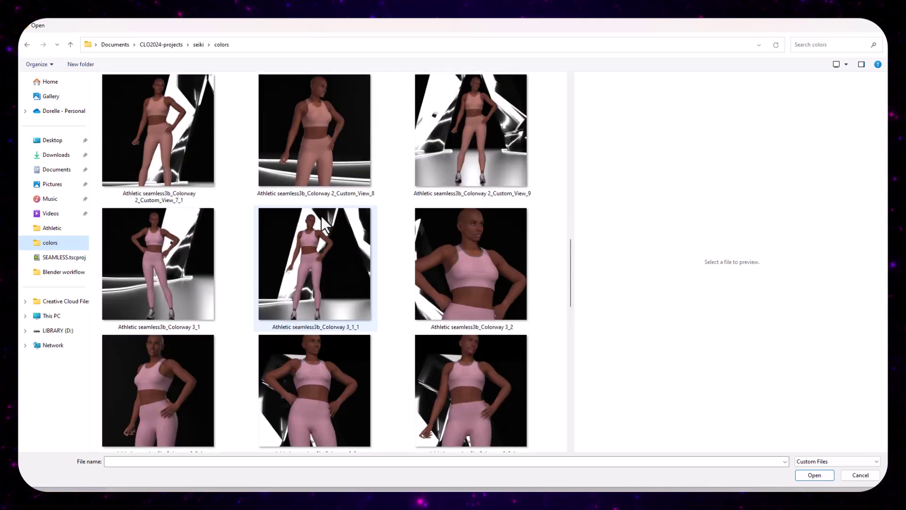
pyautogui.scroll(2, 321, 214)
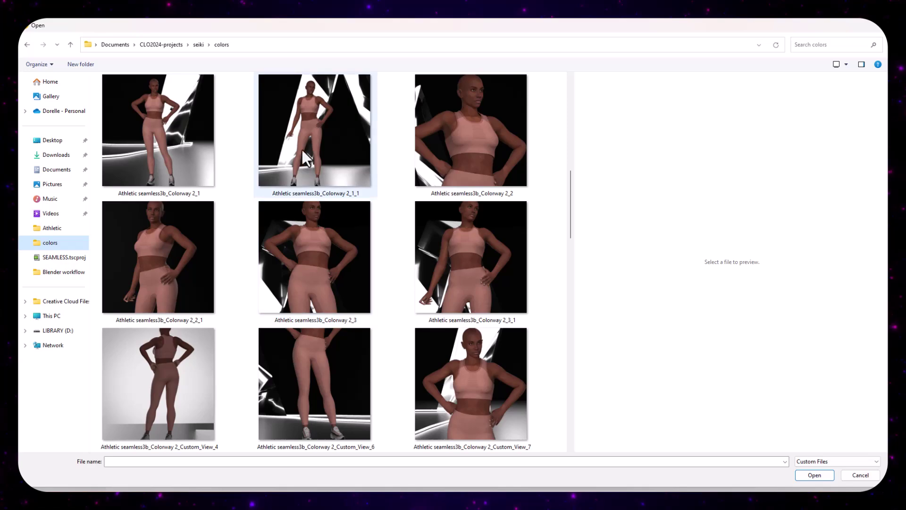
# Upload the red outfit render Athletic seamless3b_58 from the seiki folder.
pyautogui.click(198, 46)
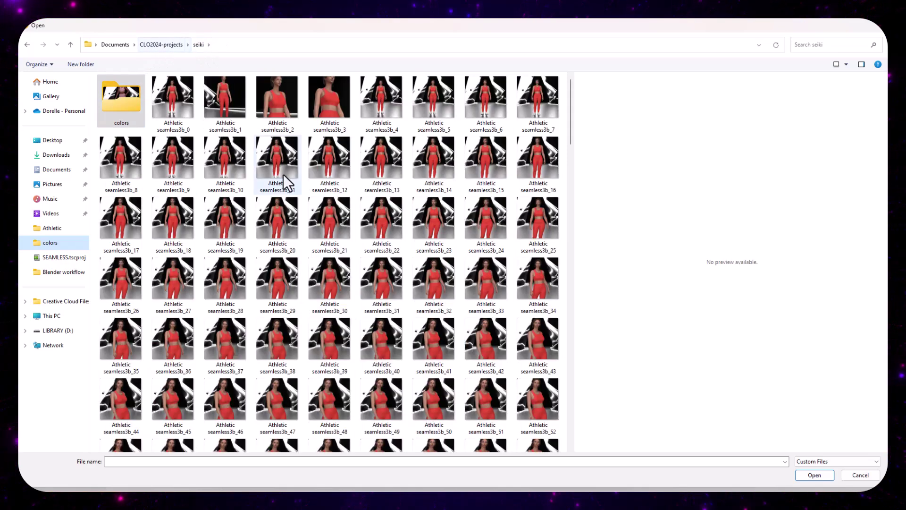
pyautogui.scroll(-20, 322, 213)
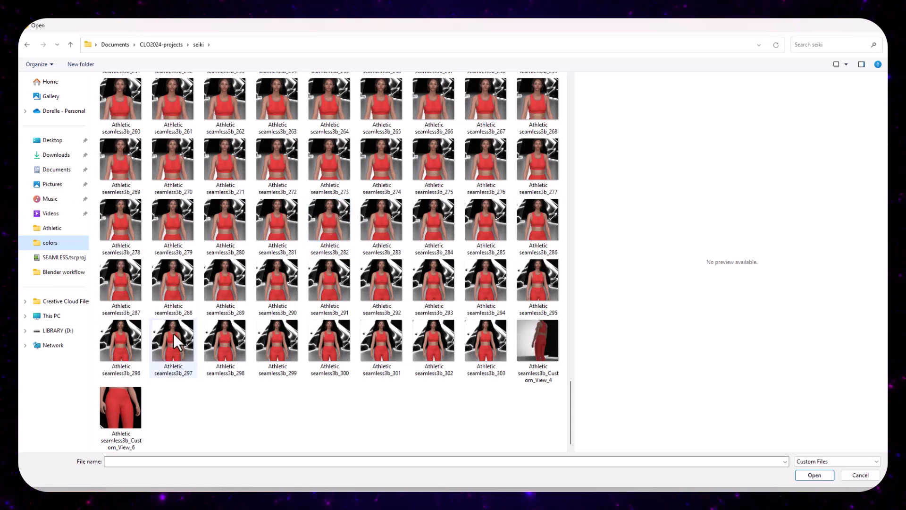
pyautogui.scroll(5, 492, 164)
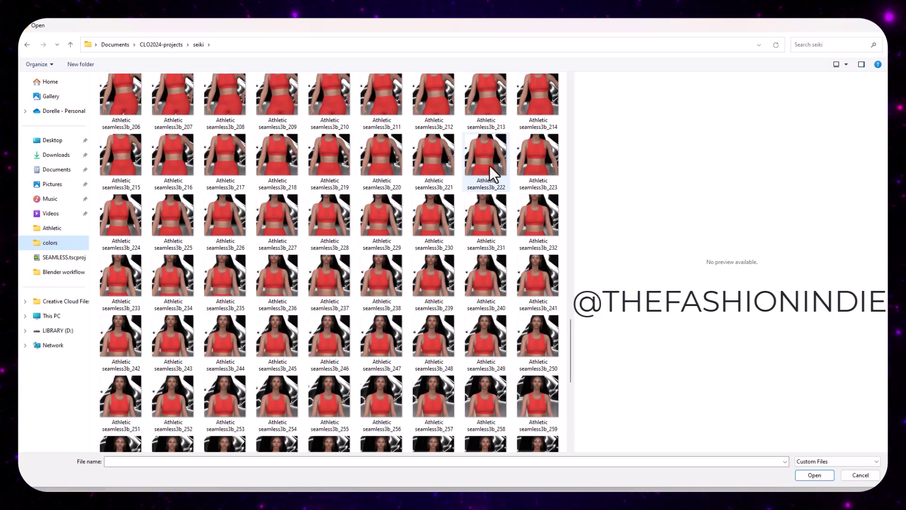
pyautogui.scroll(20, 404, 256)
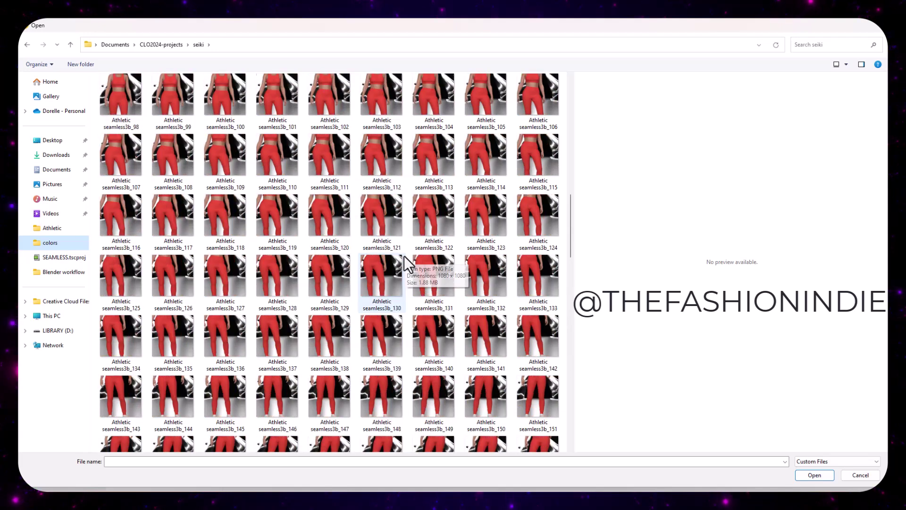
pyautogui.scroll(-3, 403, 252)
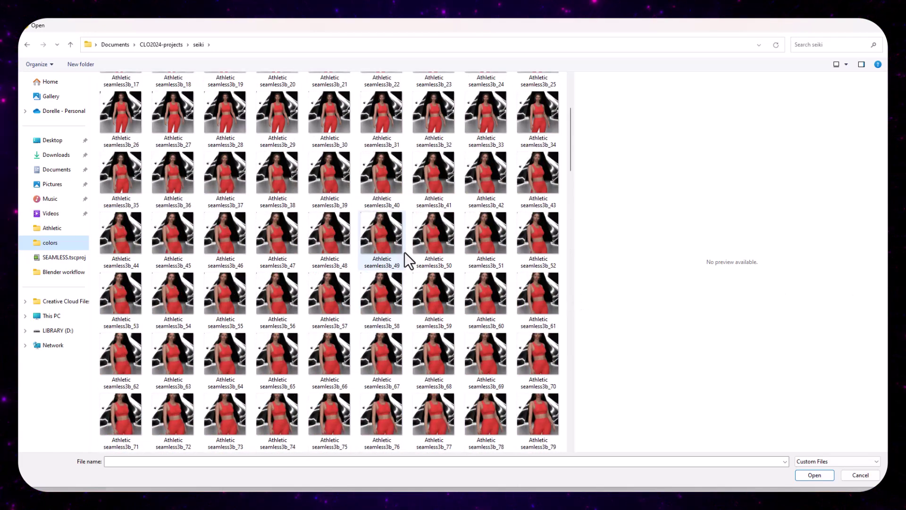
pyautogui.click(382, 294)
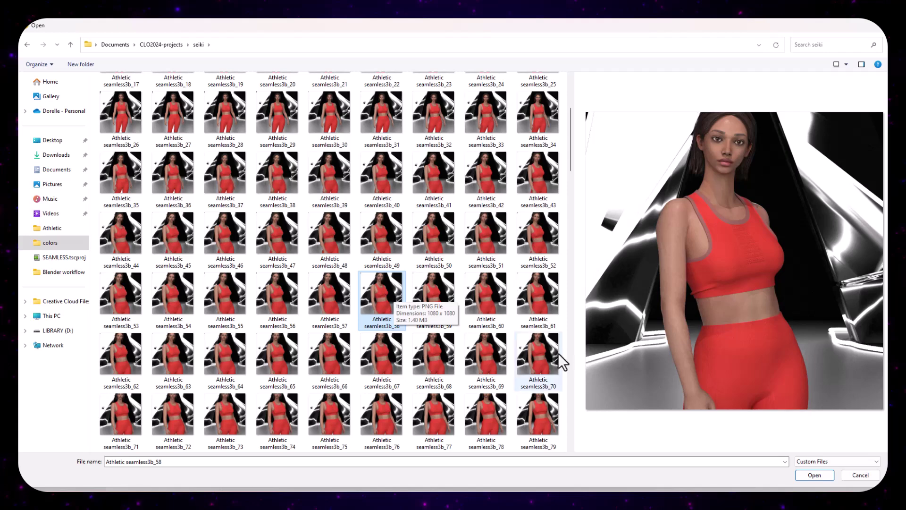
pyautogui.click(817, 480)
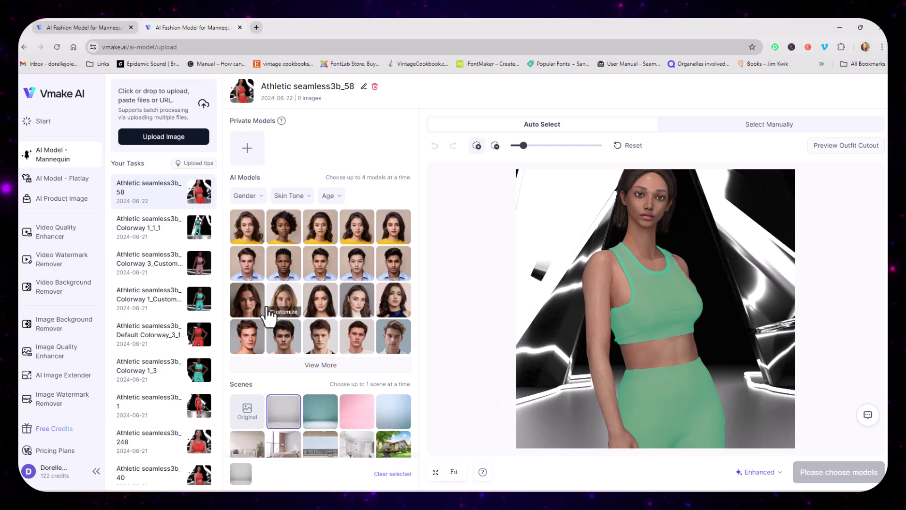
# Select the AI models Anna and Lavanya and set the scene to Original.
pyautogui.click(281, 301)
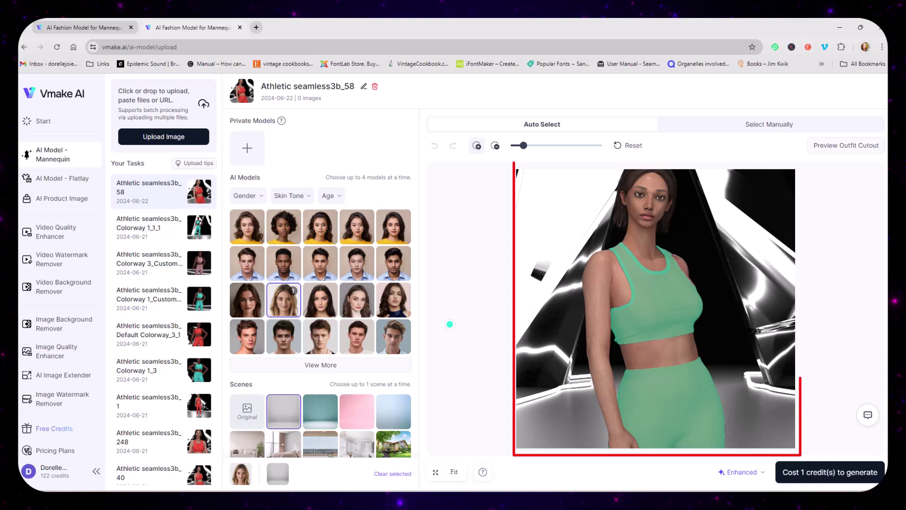
pyautogui.click(403, 232)
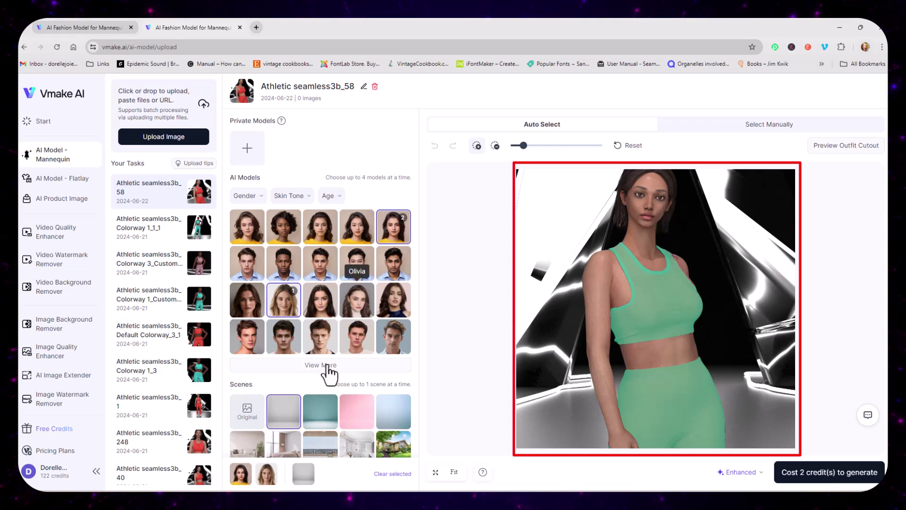
pyautogui.scroll(-2, 330, 358)
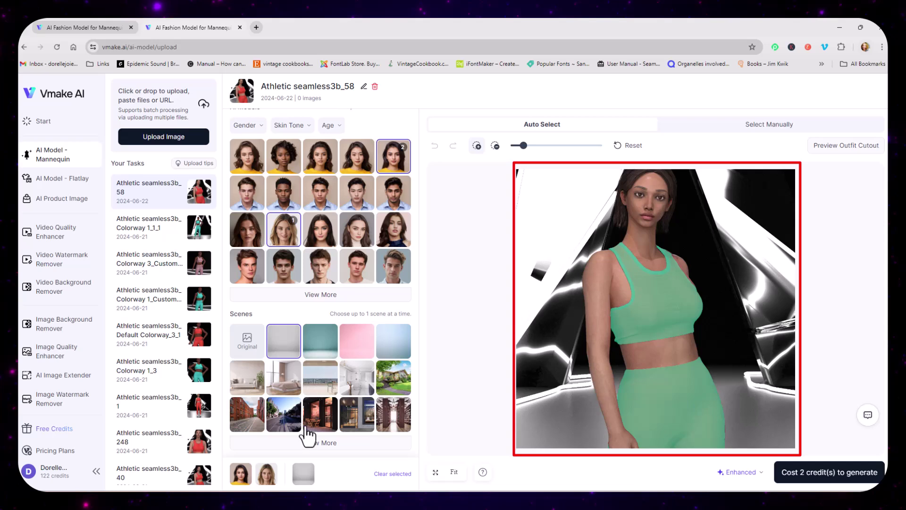
pyautogui.click(245, 355)
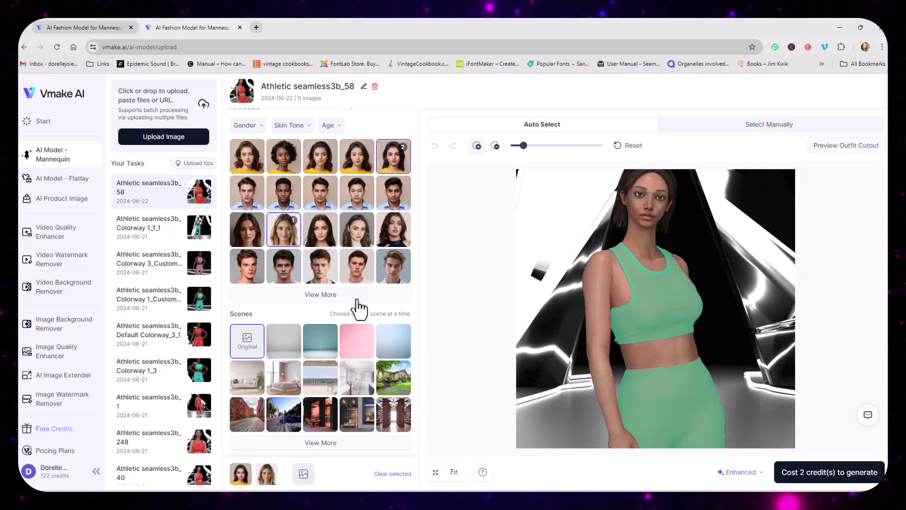
# Expand the AI model list, add the middle-aged model Diana as the third choice, and generate the images.
pyautogui.click(321, 294)
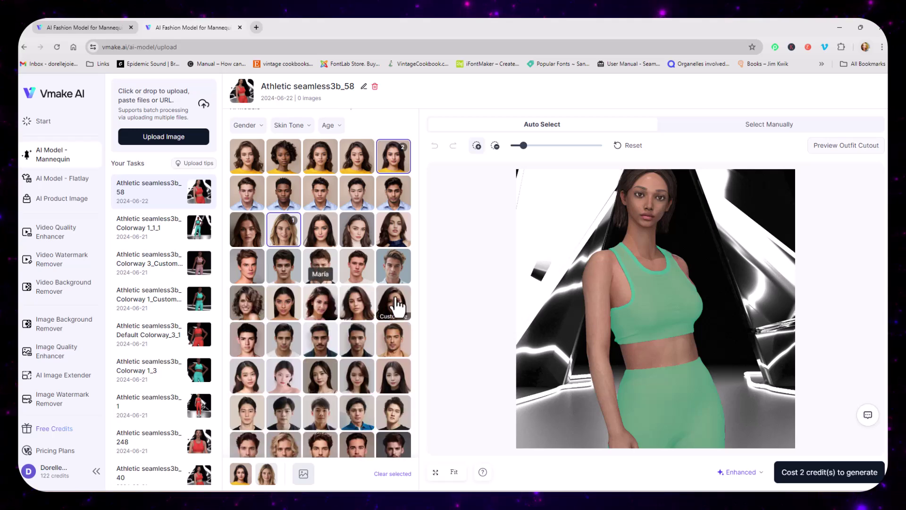
pyautogui.scroll(-2, 387, 380)
pyautogui.scroll(-5, 384, 380)
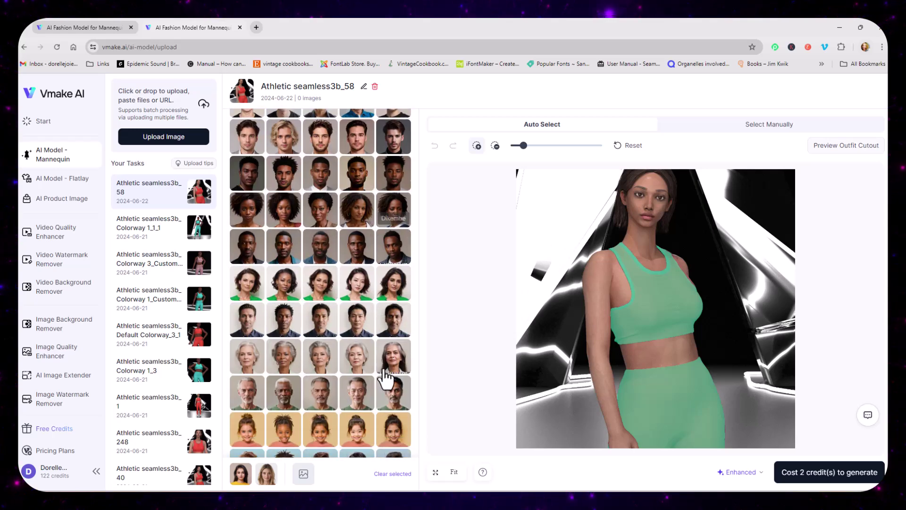
pyautogui.scroll(-1, 385, 373)
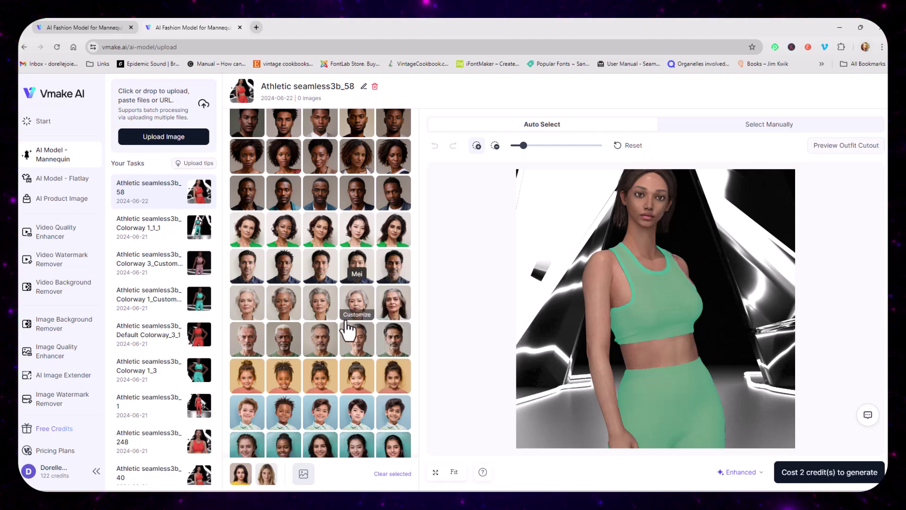
pyautogui.scroll(1, 302, 343)
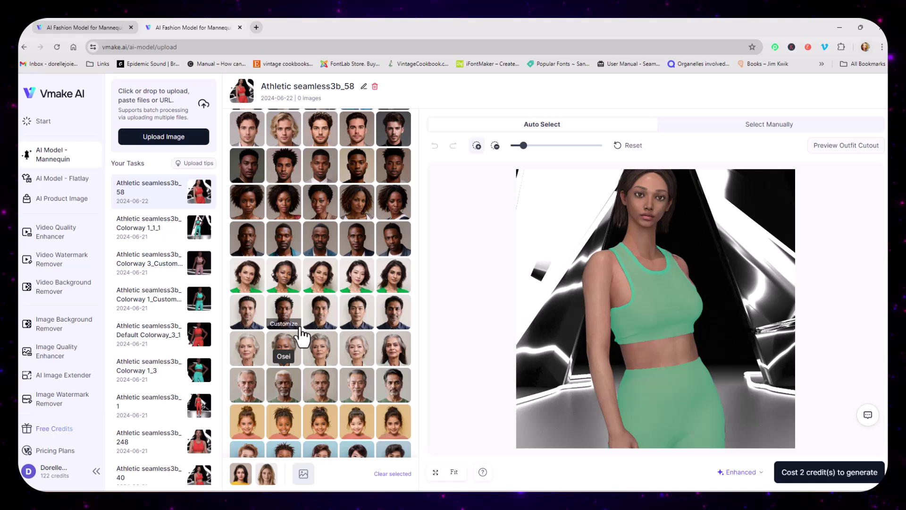
pyautogui.click(258, 284)
pyautogui.moveTo(796, 489)
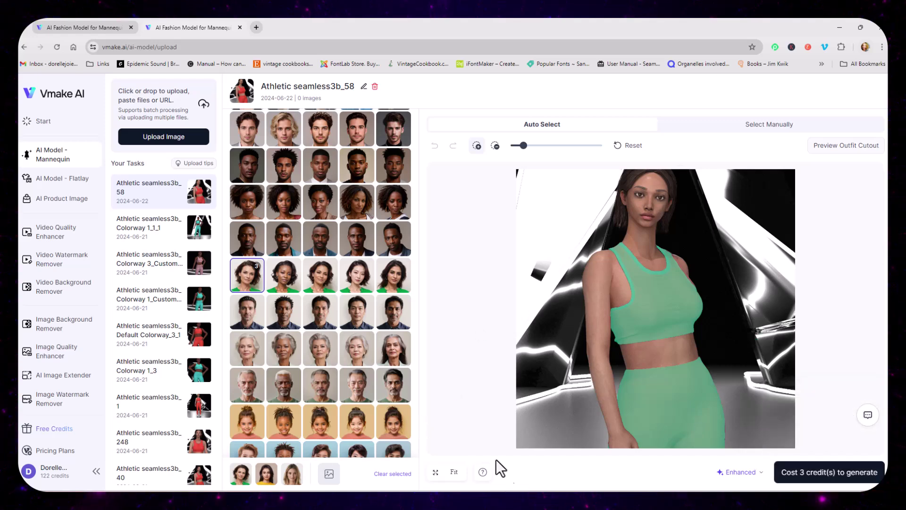
pyautogui.click(829, 474)
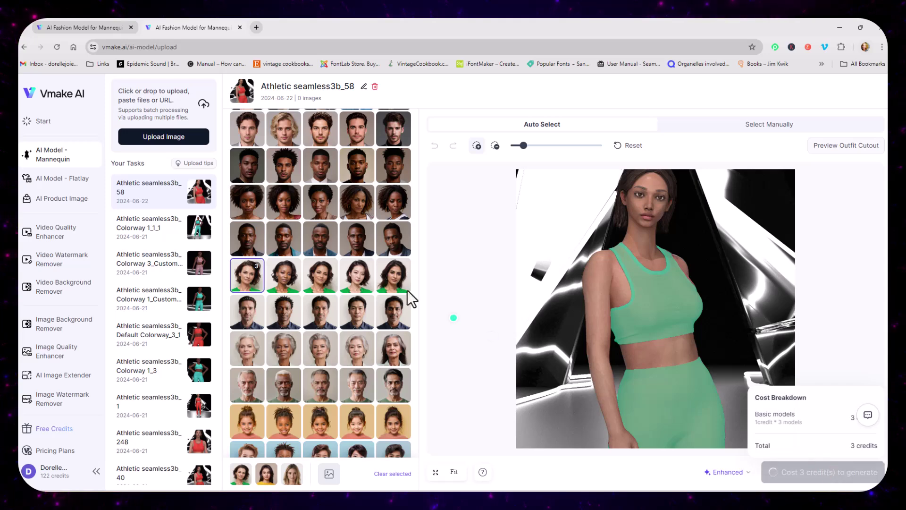
# Check the generation queue and compare the generated outfit images for Lavanya and Anna.
pyautogui.scroll(-5, 353, 288)
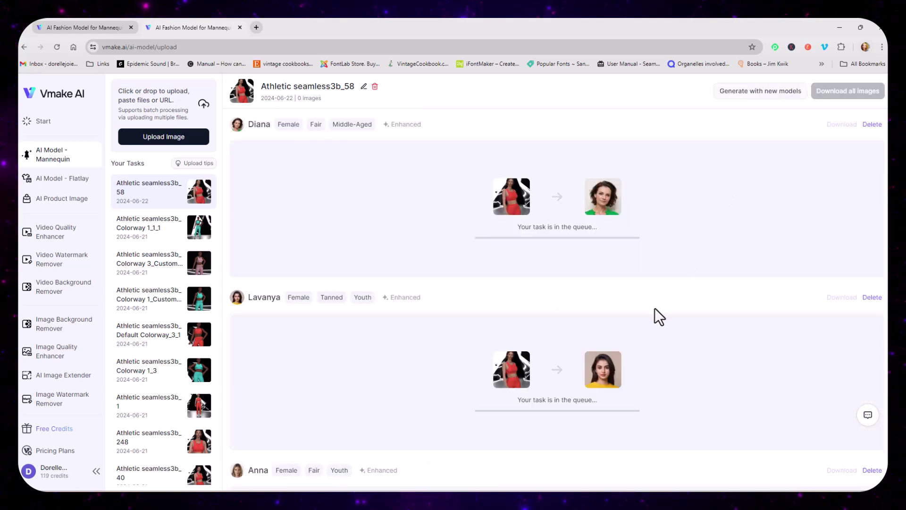
pyautogui.scroll(-3, 646, 361)
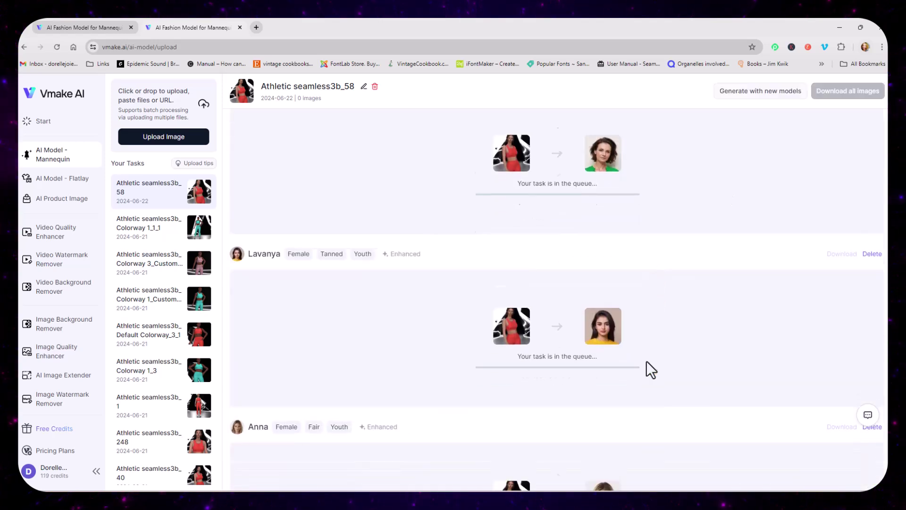
pyautogui.scroll(3, 678, 362)
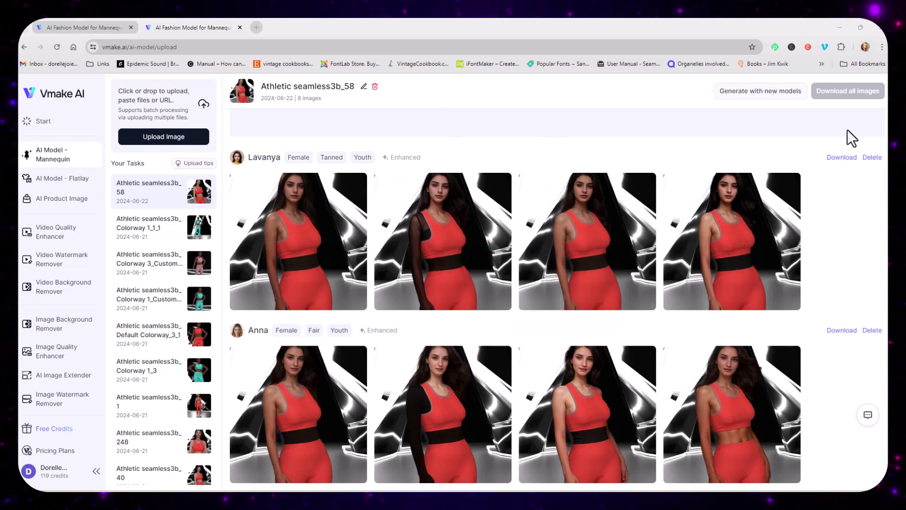
pyautogui.moveTo(604, 282)
pyautogui.moveTo(718, 232)
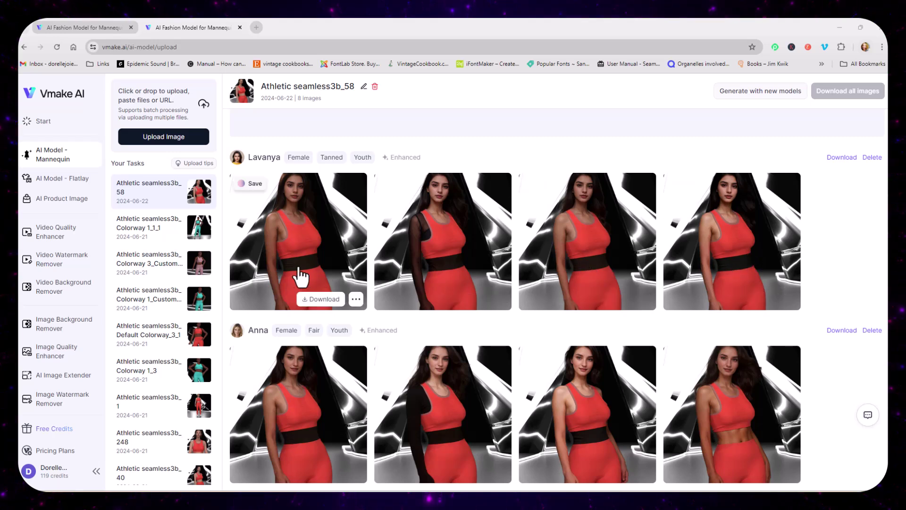
pyautogui.moveTo(390, 253)
pyautogui.moveTo(293, 271)
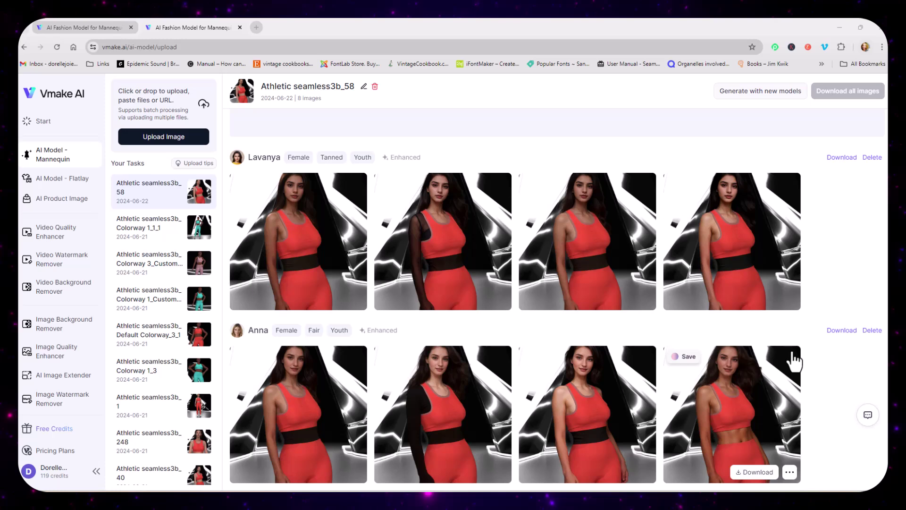
pyautogui.moveTo(346, 366)
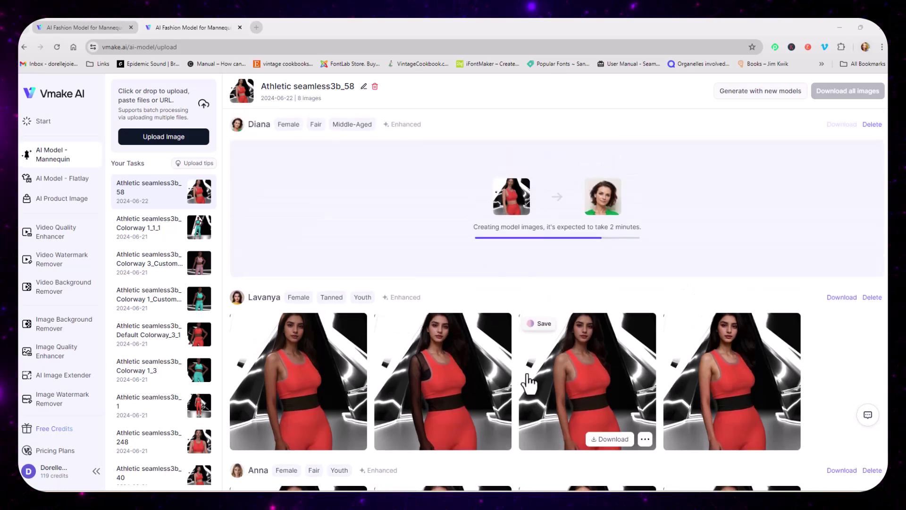
# Enlarge Lavanya's first generated image and advance to her second one to inspect the outfit.
pyautogui.scroll(-2, 528, 366)
pyautogui.moveTo(300, 347)
pyautogui.click(302, 315)
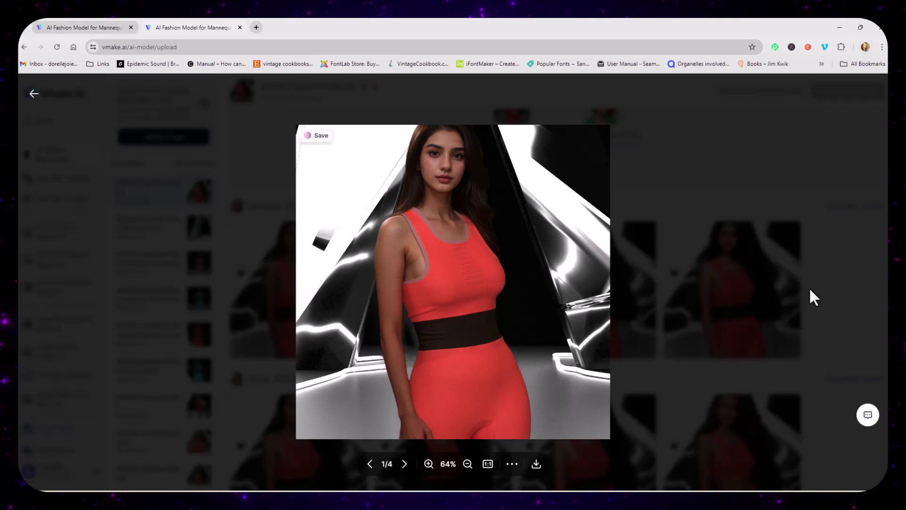
pyautogui.click(405, 463)
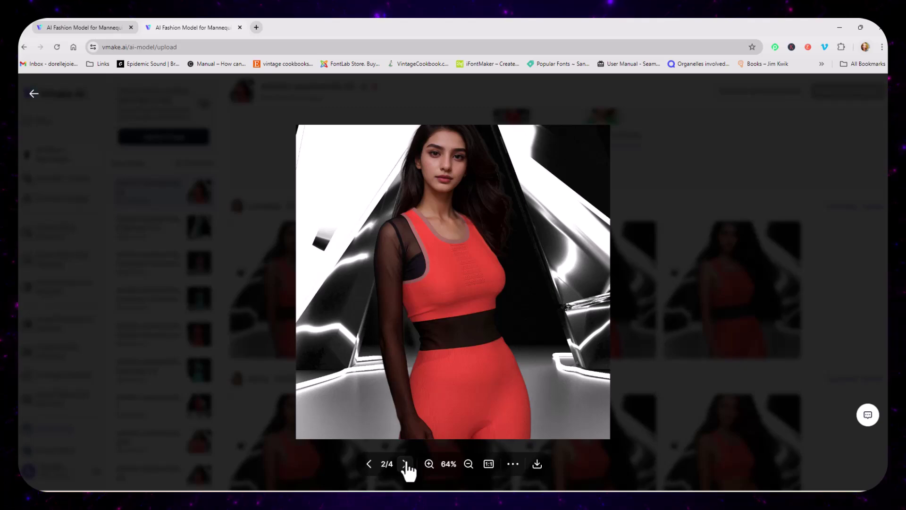
# View Lavanya's third and fourth generated images enlarged, and return to the results gallery.
pyautogui.click(404, 464)
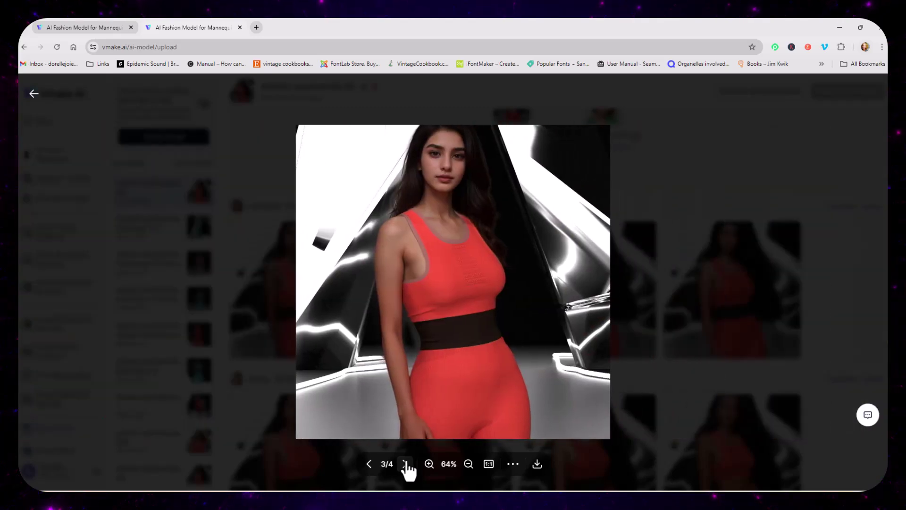
pyautogui.click(404, 464)
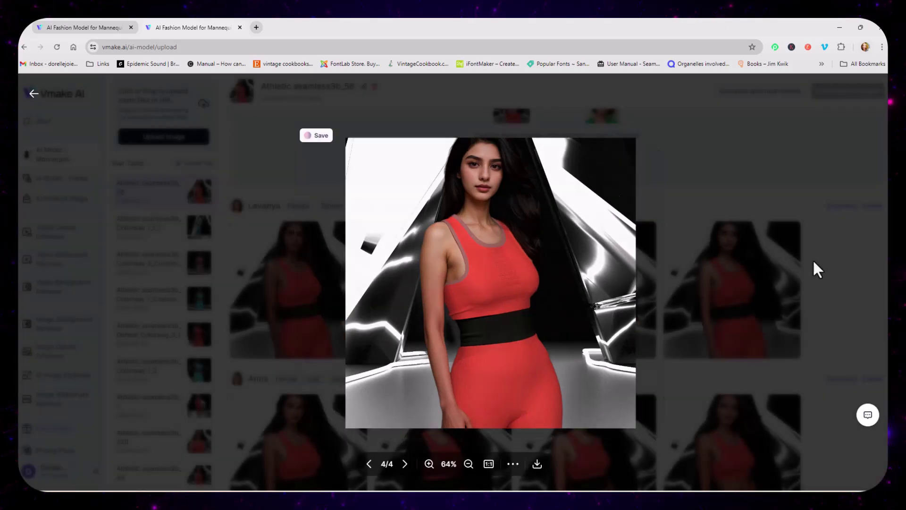
pyautogui.click(813, 259)
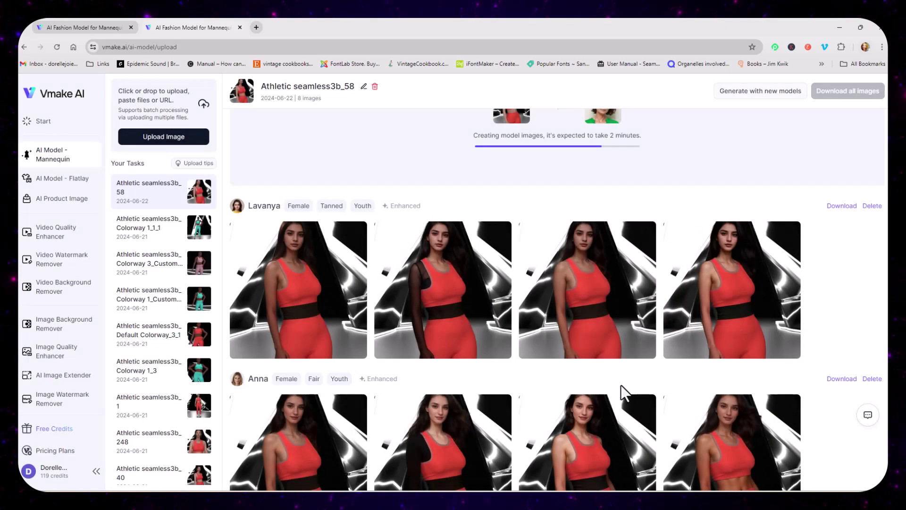
# Enlarge Anna's fourth generated image and download it.
pyautogui.click(706, 449)
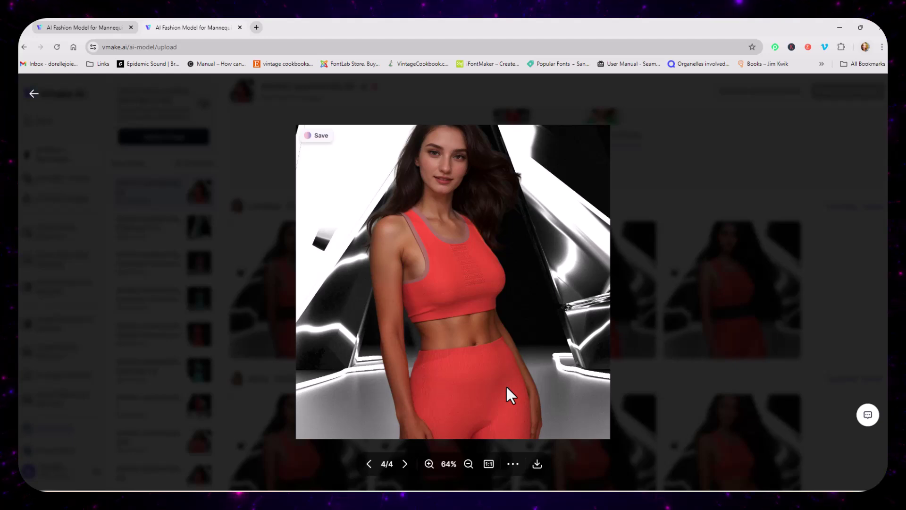
pyautogui.click(537, 464)
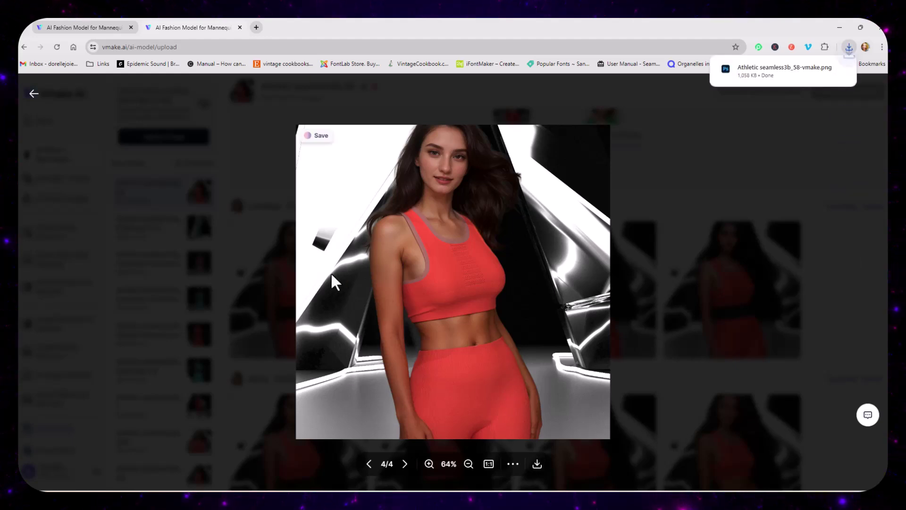
# Browse backward through all of Anna's enlarged images to inspect the outfit, and close the preview.
pyautogui.click(370, 465)
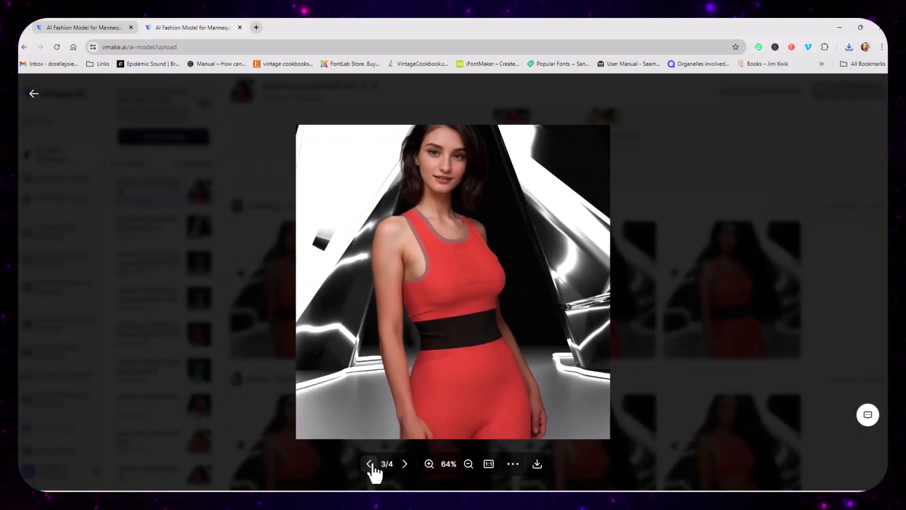
pyautogui.click(370, 464)
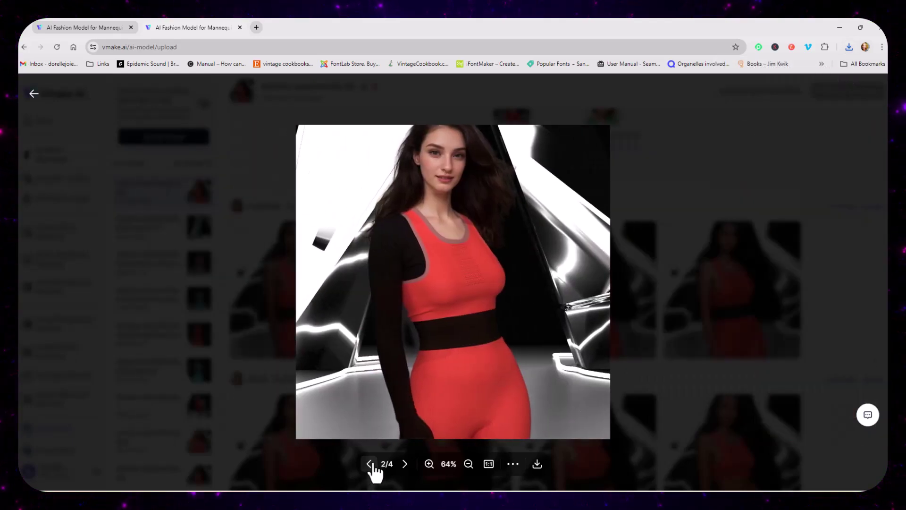
pyautogui.click(370, 465)
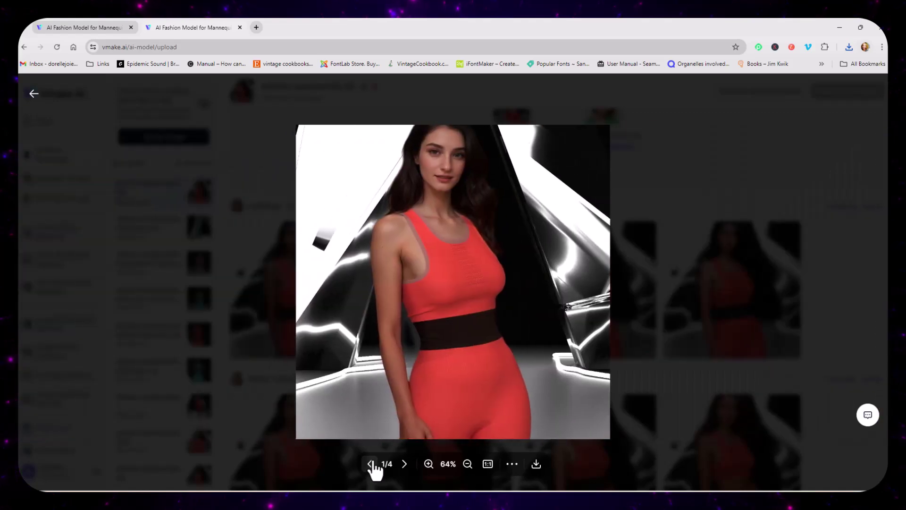
pyautogui.click(370, 464)
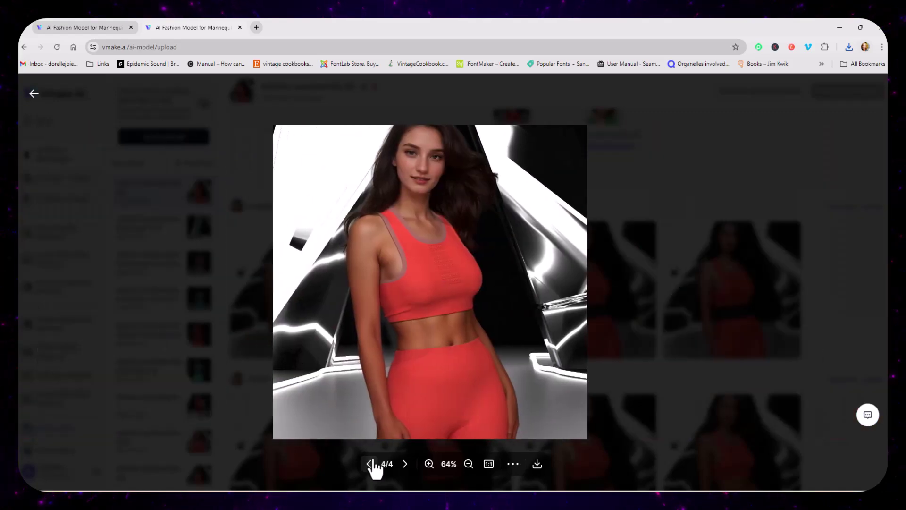
pyautogui.click(867, 241)
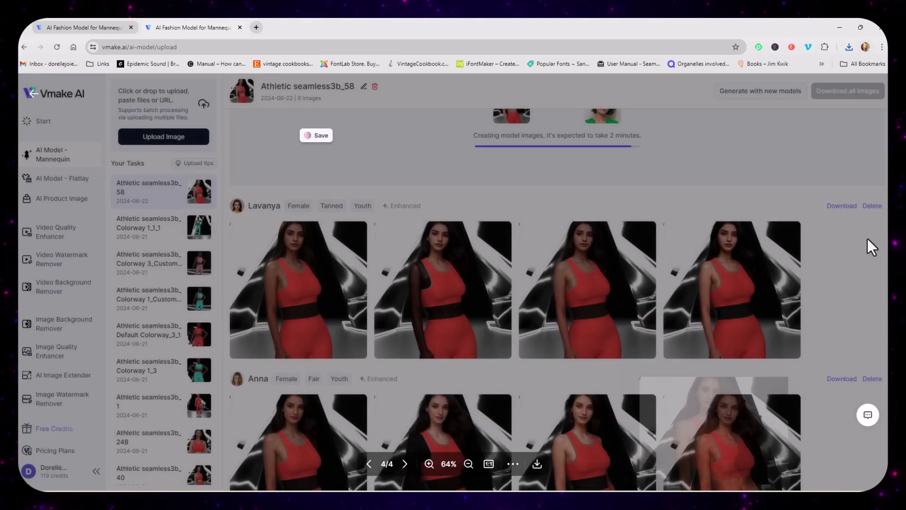
# Locate Diana's results, inspect all four of her images enlarged, and close the preview.
pyautogui.scroll(2, 566, 208)
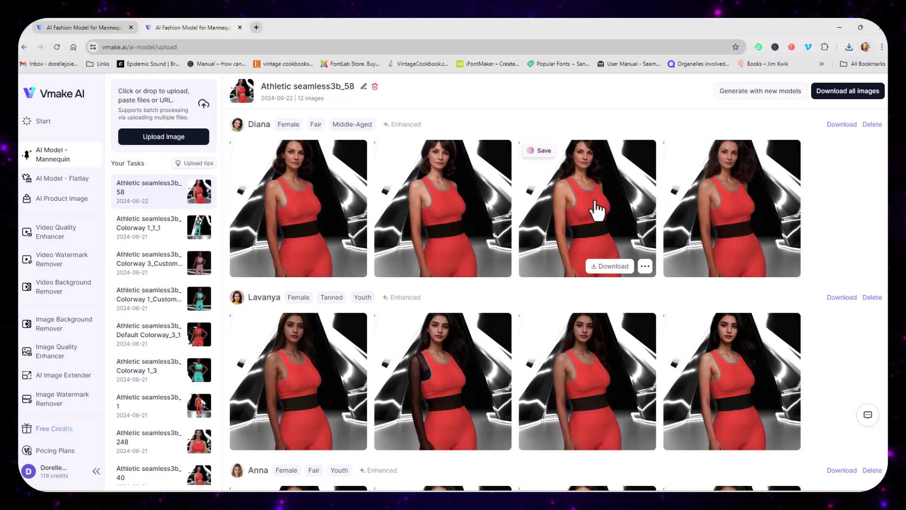
pyautogui.click(315, 241)
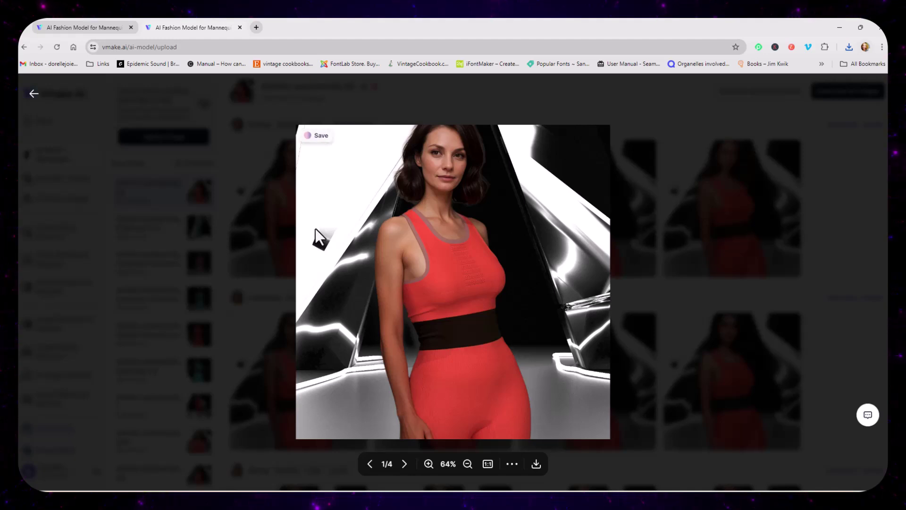
pyautogui.click(405, 464)
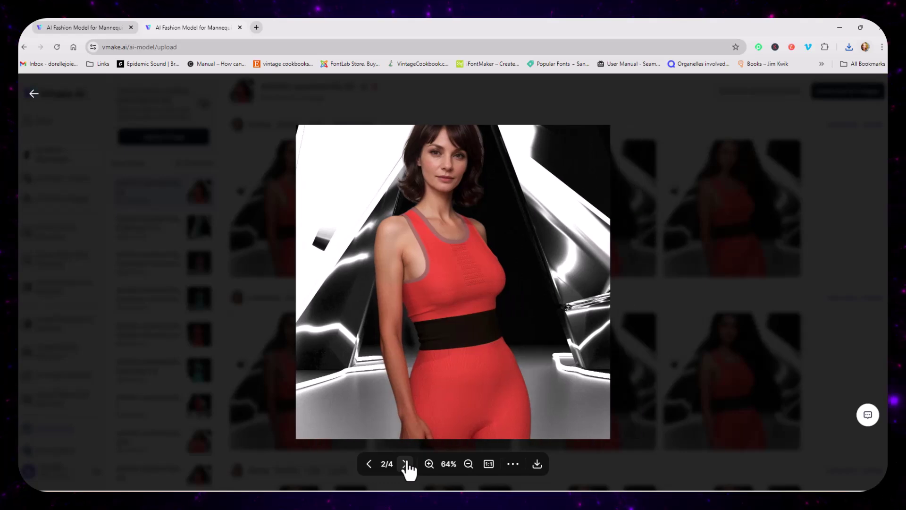
pyautogui.click(404, 464)
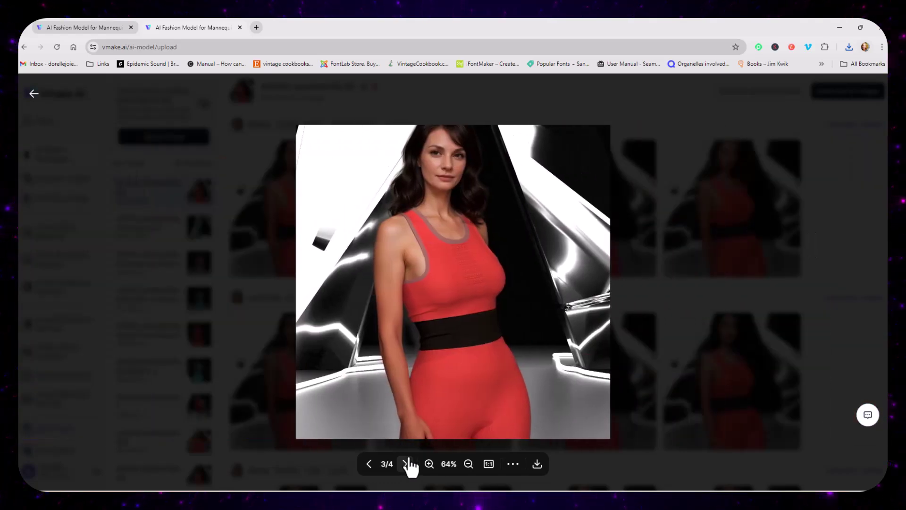
pyautogui.click(404, 464)
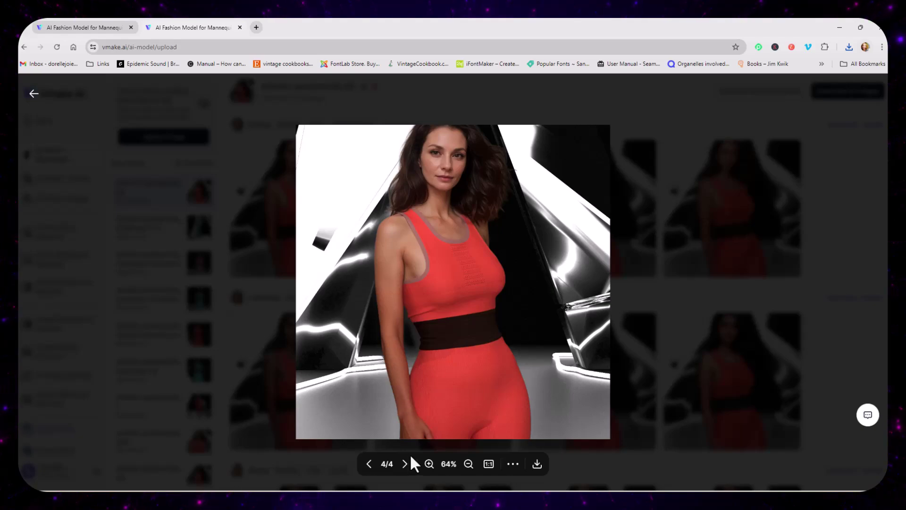
pyautogui.click(835, 266)
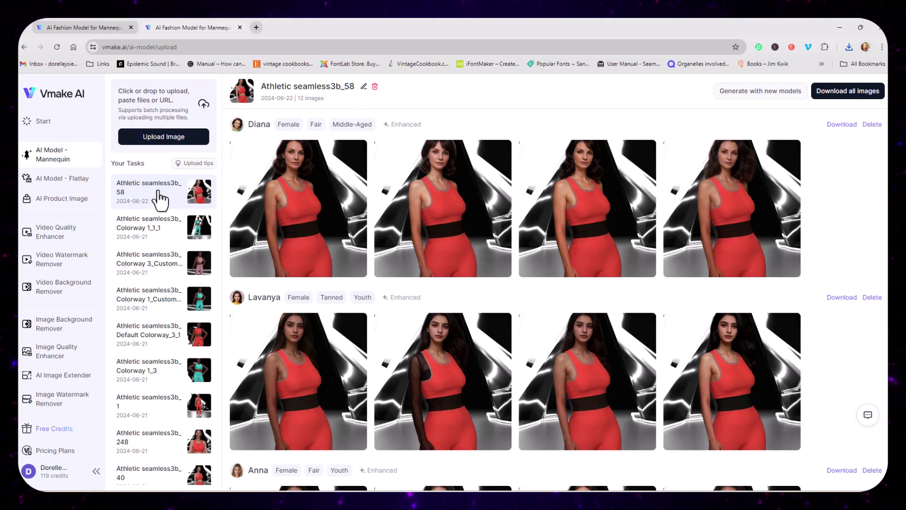
# Start another generation of the outfit with new models and select Leila and Jamila.
pyautogui.click(774, 93)
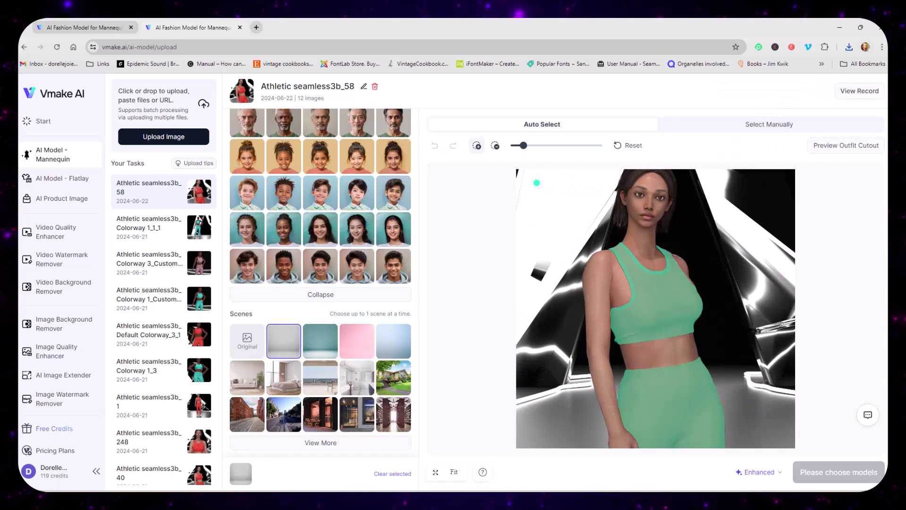
pyautogui.scroll(7, 303, 233)
pyautogui.scroll(-2, 303, 233)
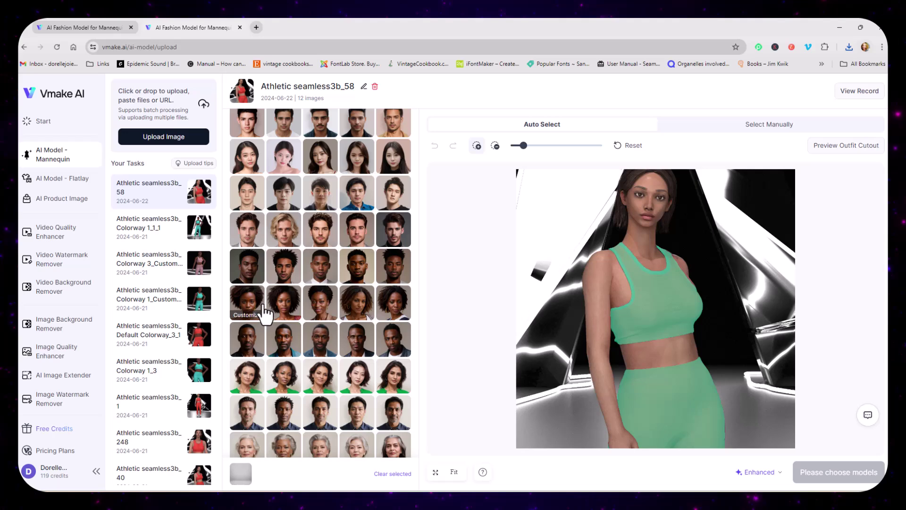
pyautogui.click(404, 311)
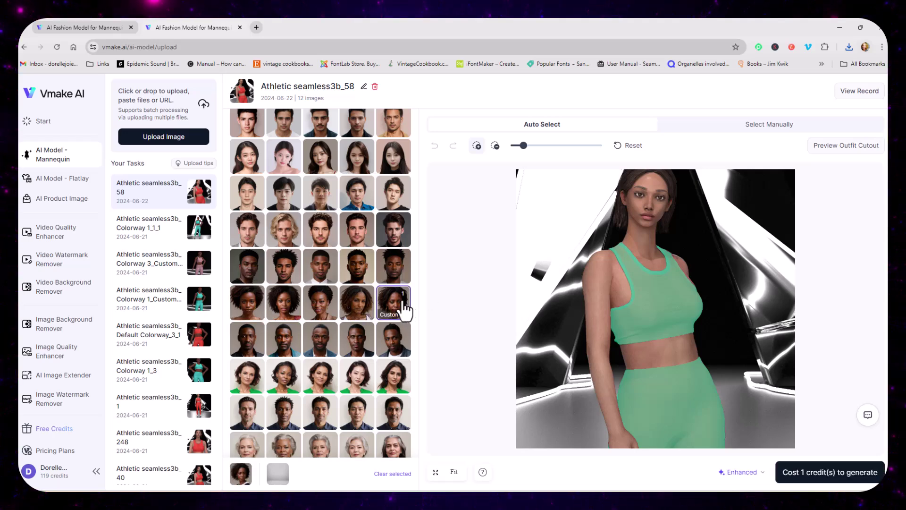
pyautogui.scroll(3, 283, 269)
pyautogui.scroll(3, 282, 269)
pyautogui.click(283, 170)
# Add the middle-aged model Zora as the third choice and generate the images.
pyautogui.scroll(-3, 372, 260)
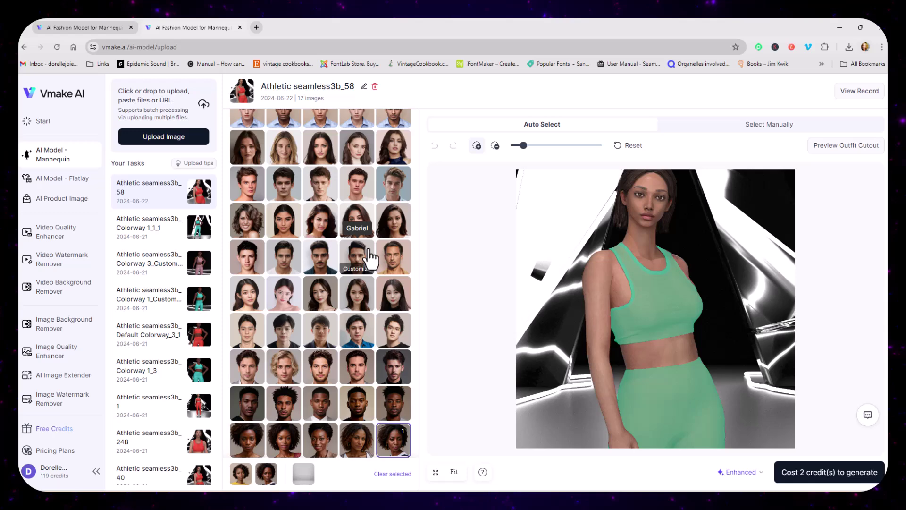
pyautogui.scroll(-3, 371, 257)
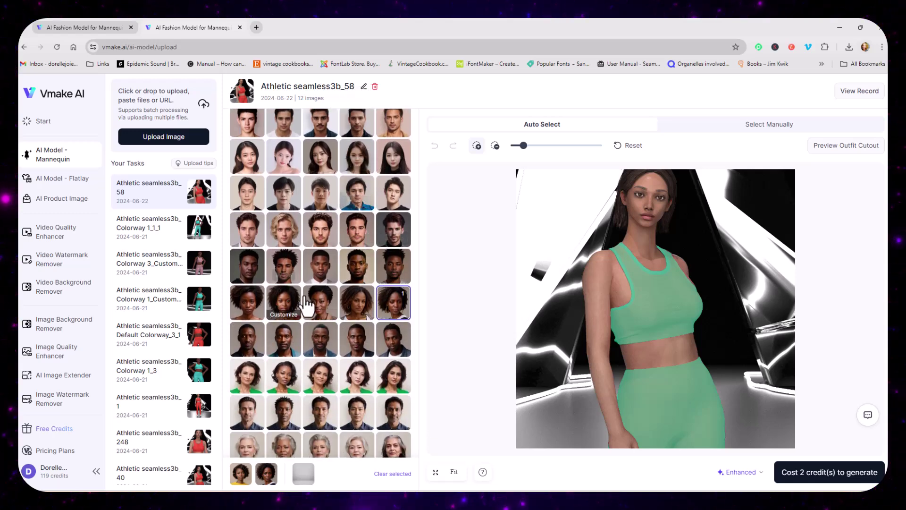
pyautogui.scroll(-2, 321, 307)
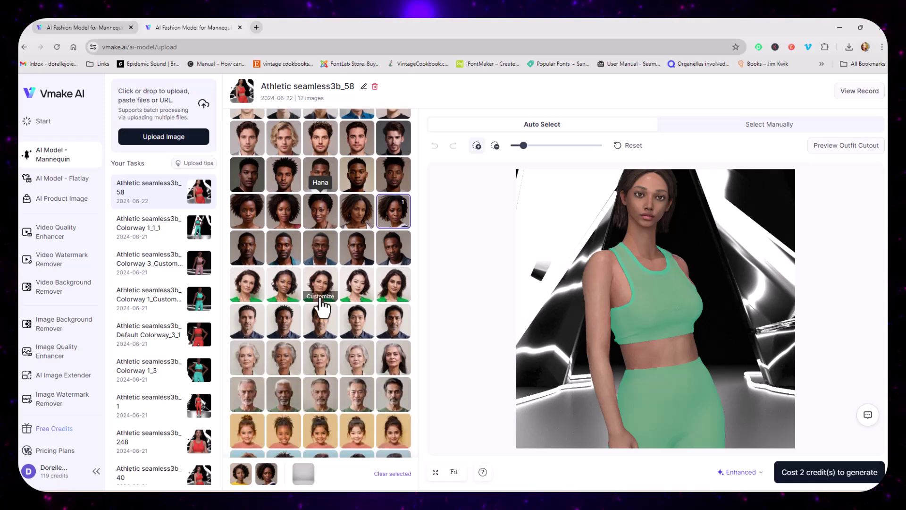
pyautogui.click(287, 297)
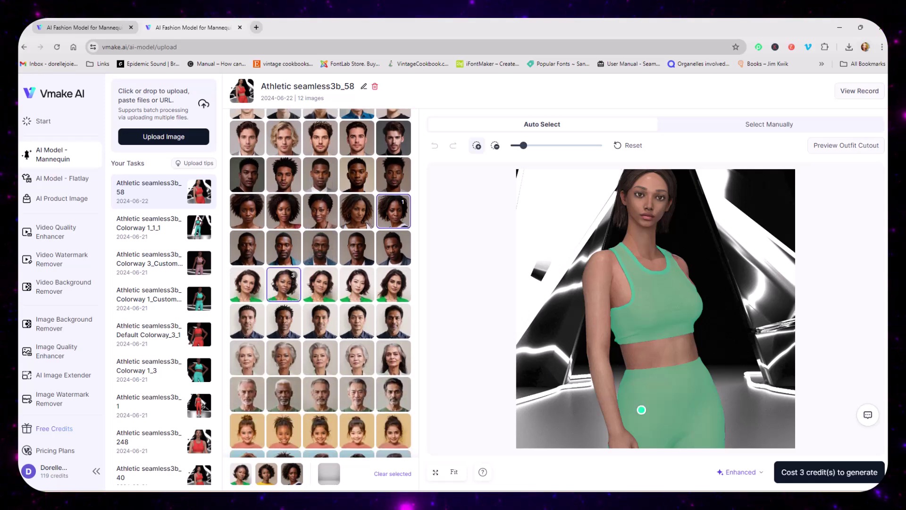
pyautogui.click(804, 473)
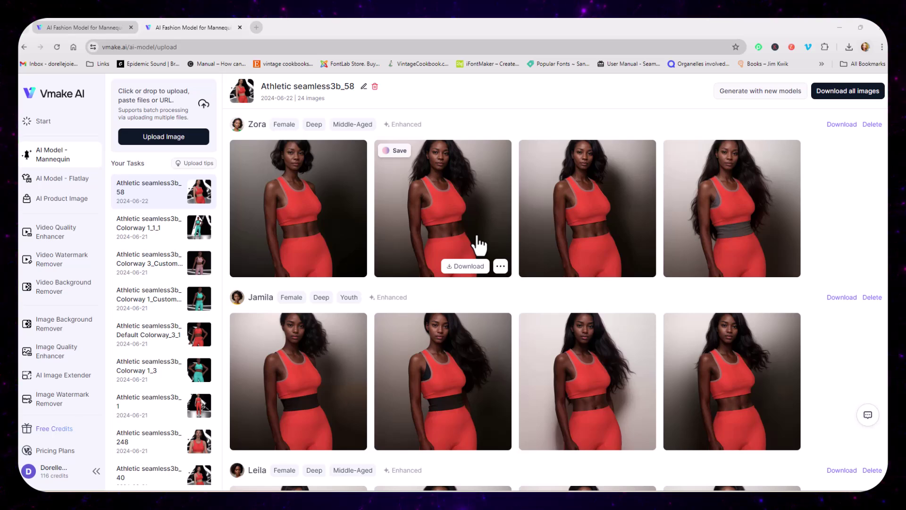
# Enlarge Zora's generated images, inspect the outfit in all four, and close the preview.
pyautogui.click(307, 220)
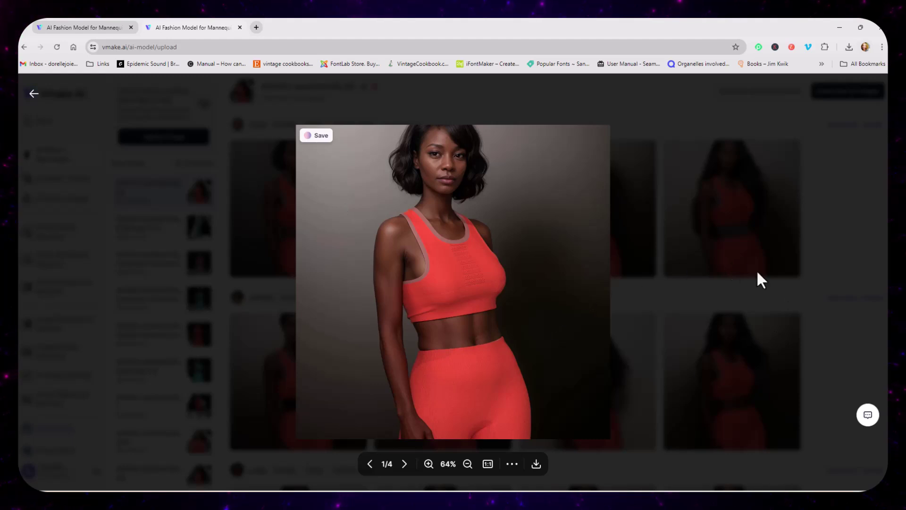
pyautogui.click(404, 463)
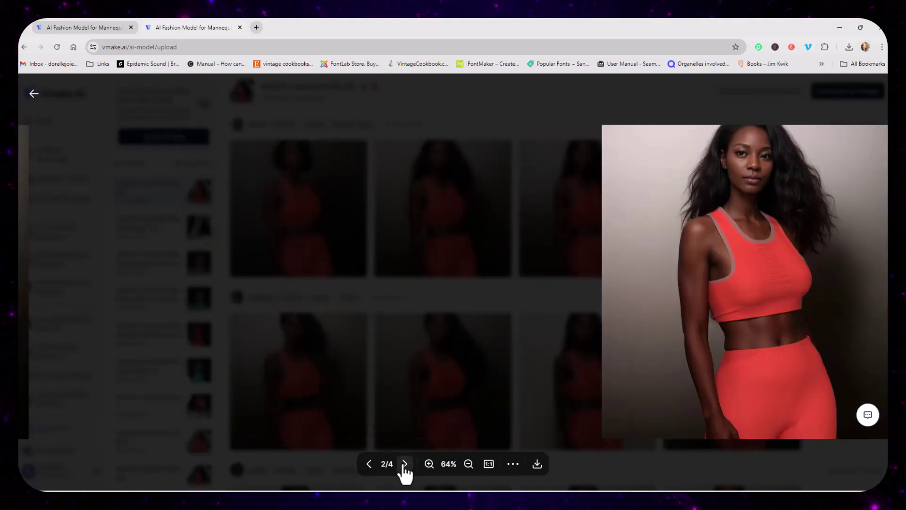
pyautogui.click(404, 464)
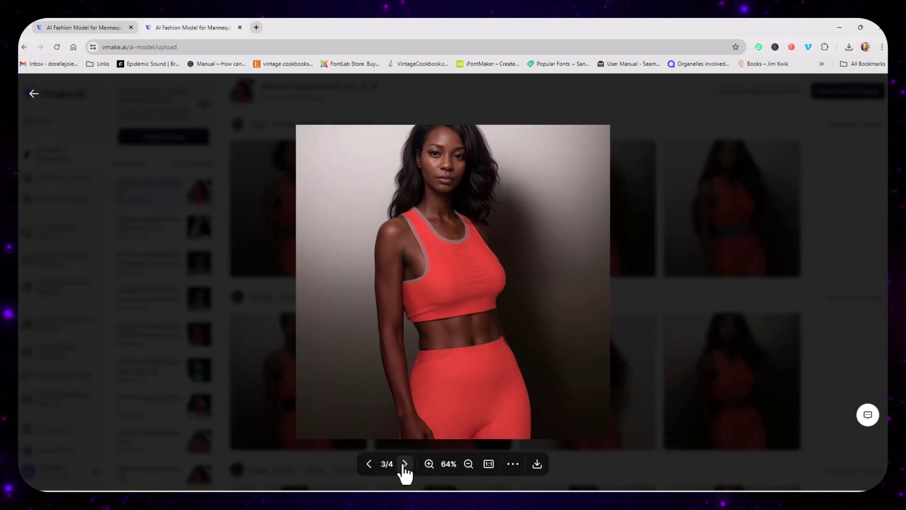
pyautogui.click(405, 463)
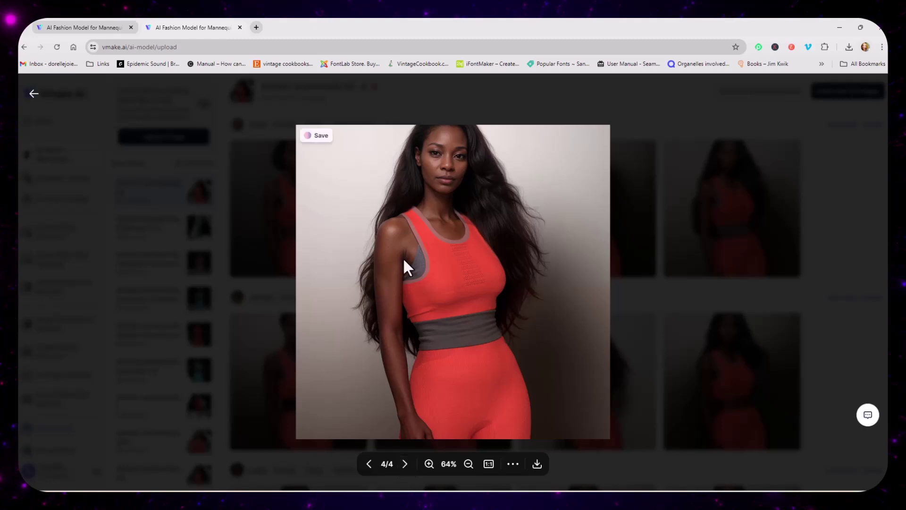
pyautogui.click(405, 464)
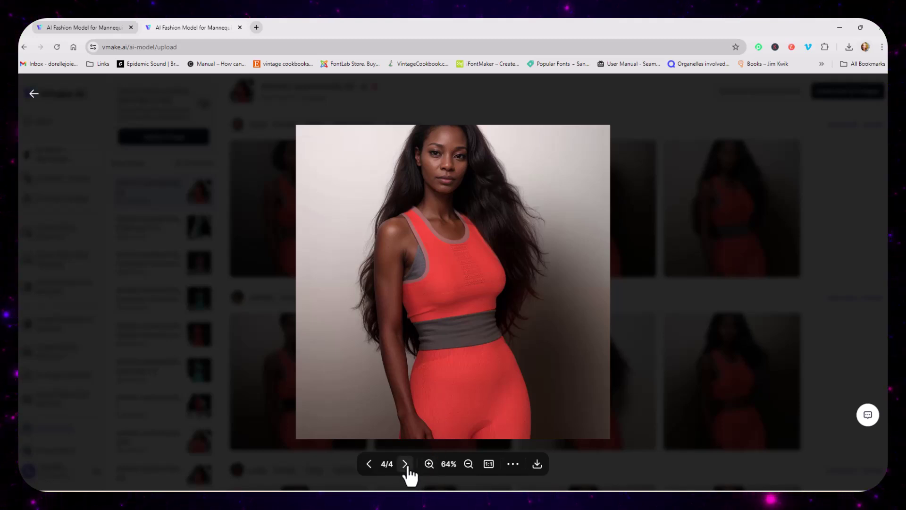
pyautogui.click(826, 270)
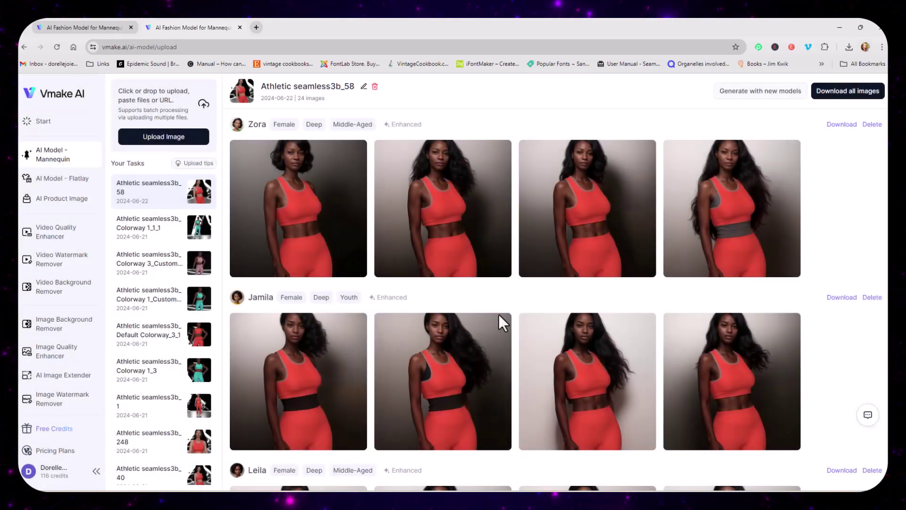
# Inspect all four of Jamila's images enlarged, and return to the gallery to look over Leila's results.
pyautogui.click(336, 368)
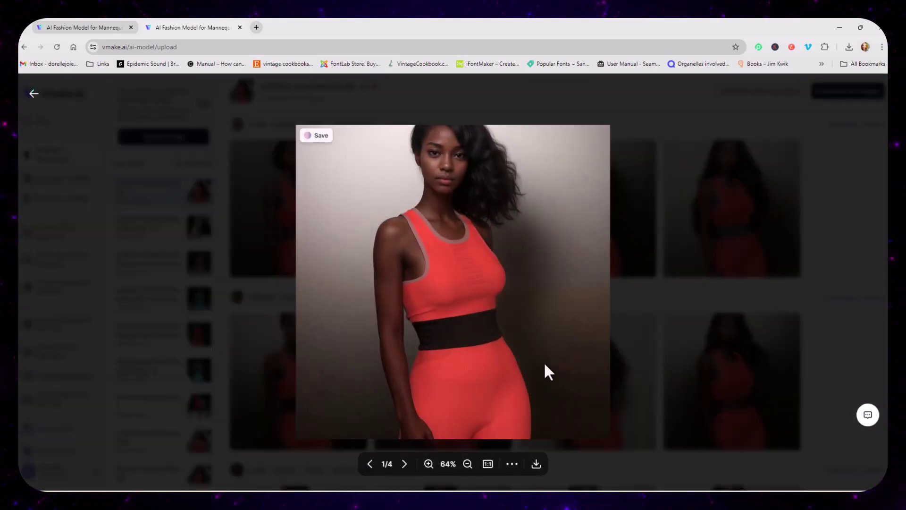
pyautogui.click(404, 464)
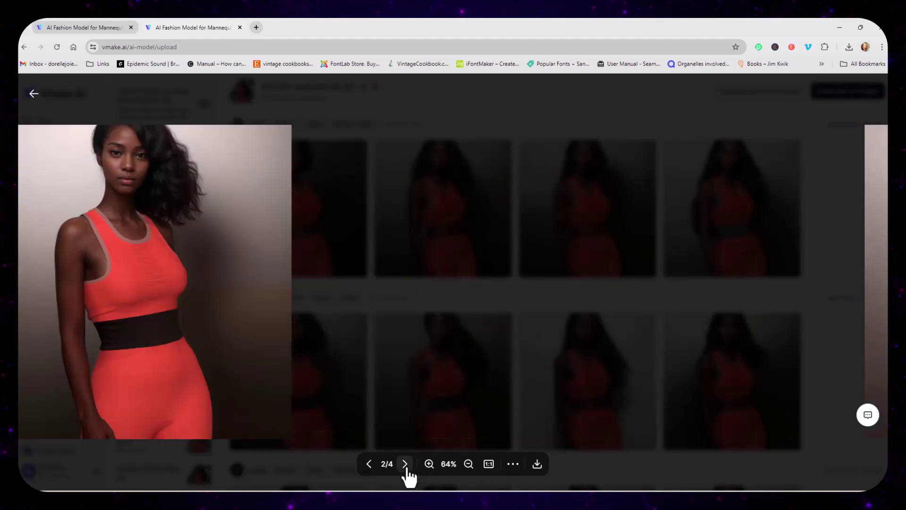
pyautogui.click(405, 464)
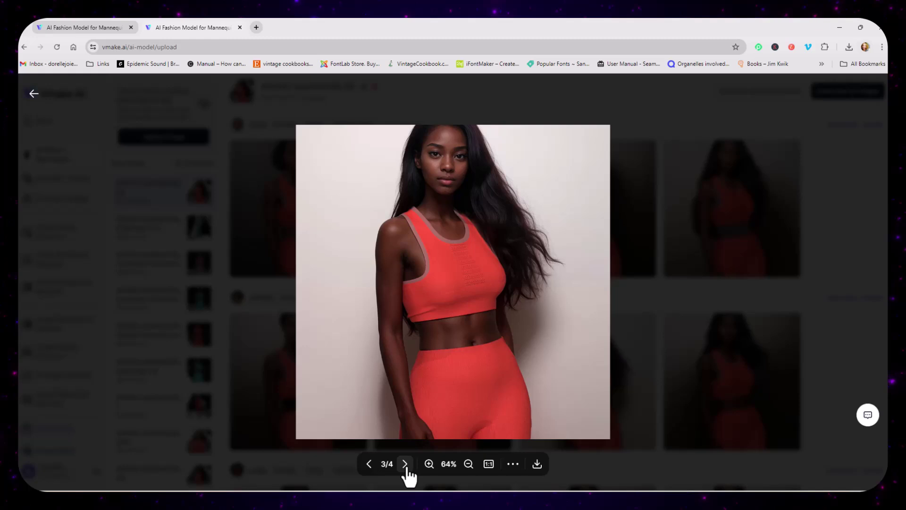
pyautogui.click(405, 464)
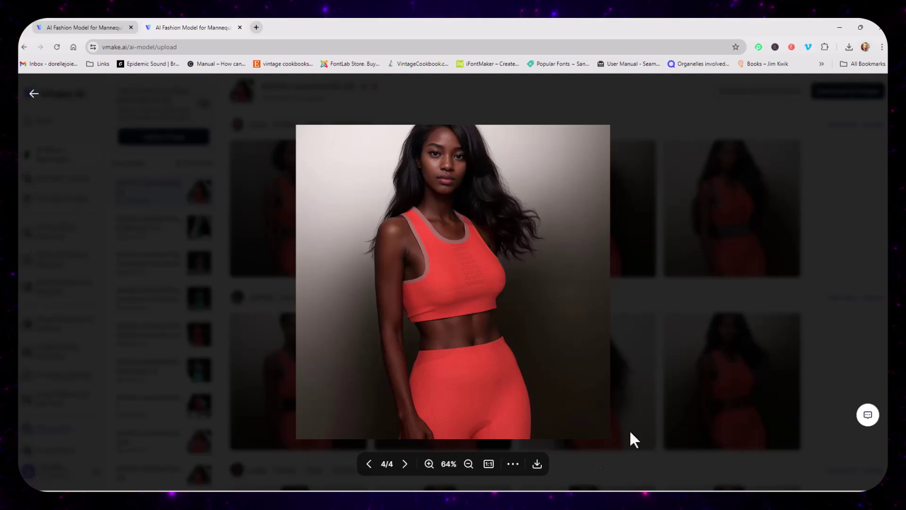
pyautogui.click(689, 295)
pyautogui.scroll(-6, 540, 256)
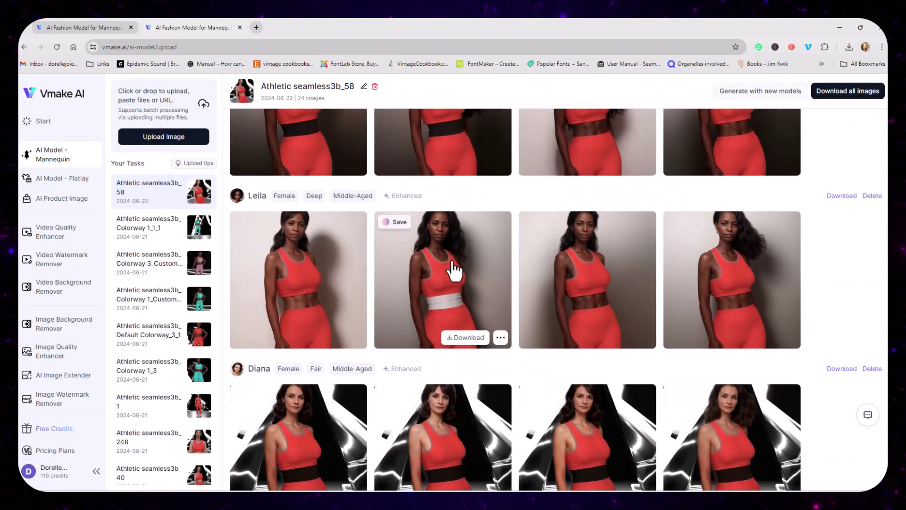
# Enlarge Leila's generated images and inspect the outfit in all four, cycling back to the first one.
pyautogui.click(343, 293)
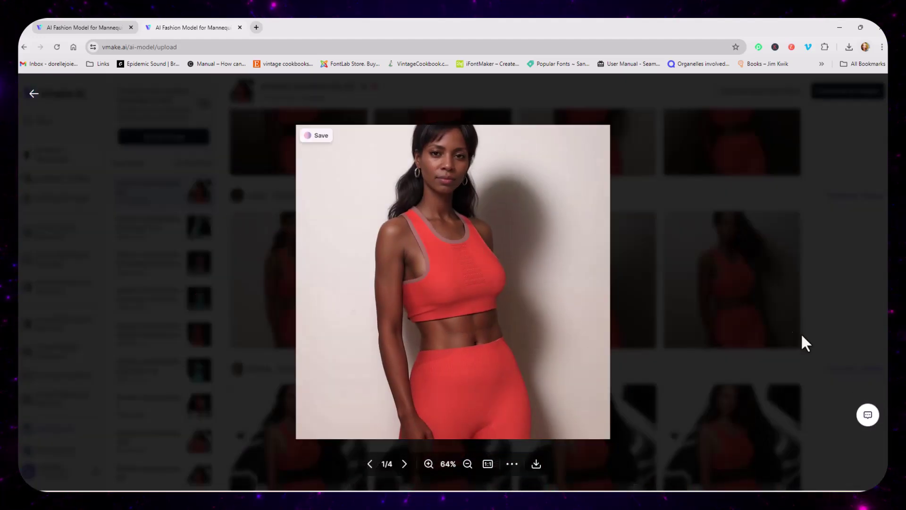
pyautogui.click(405, 464)
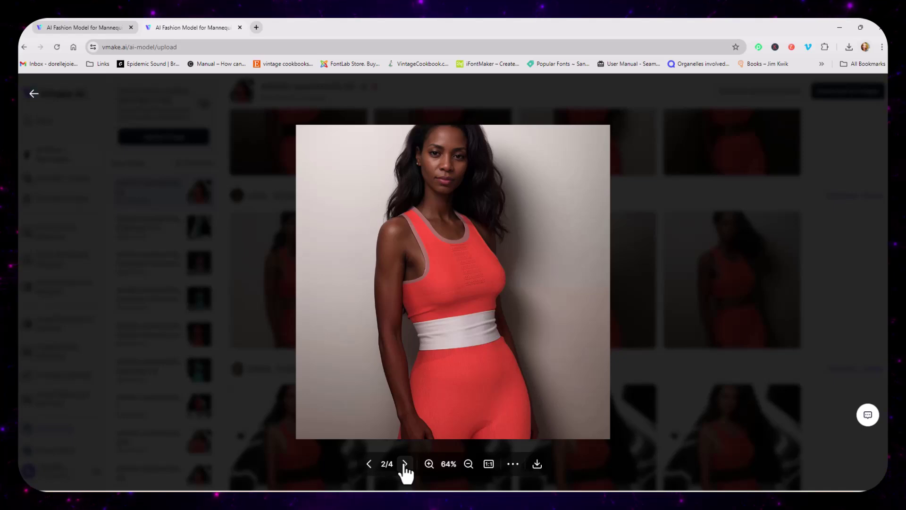
pyautogui.click(405, 465)
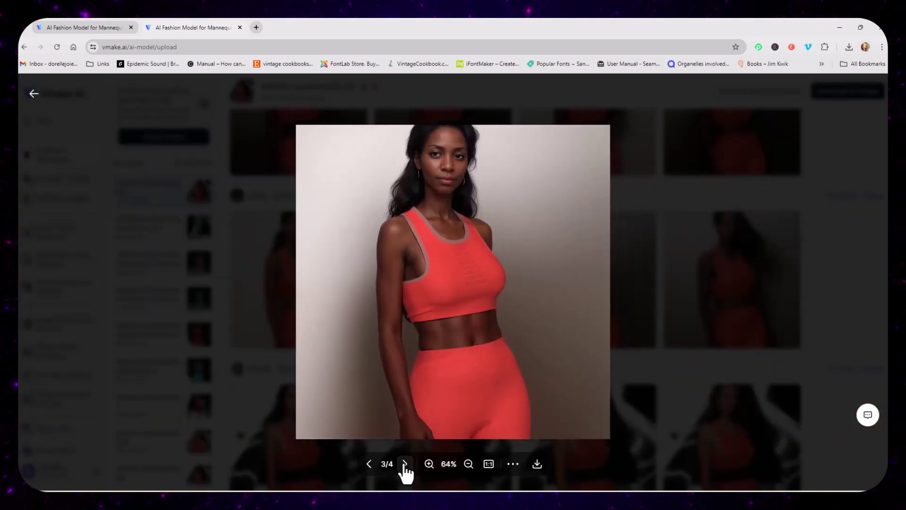
pyautogui.click(405, 465)
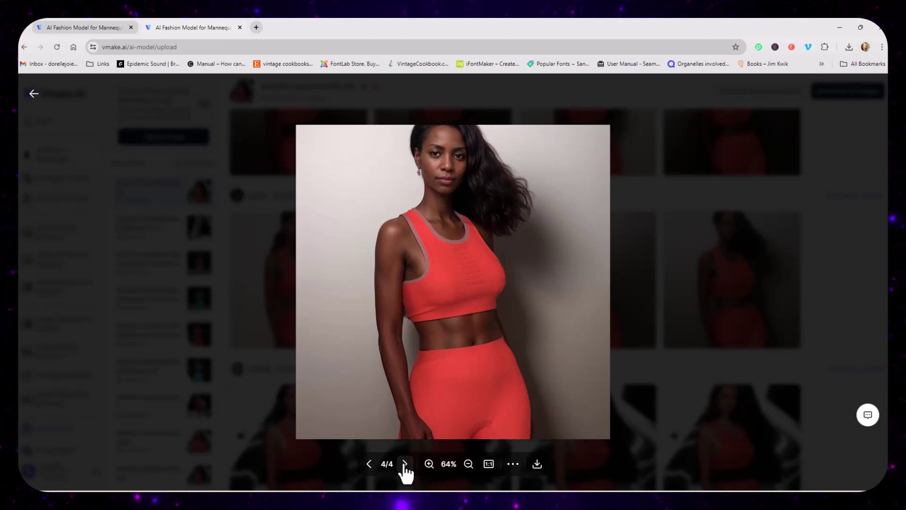
pyautogui.click(405, 465)
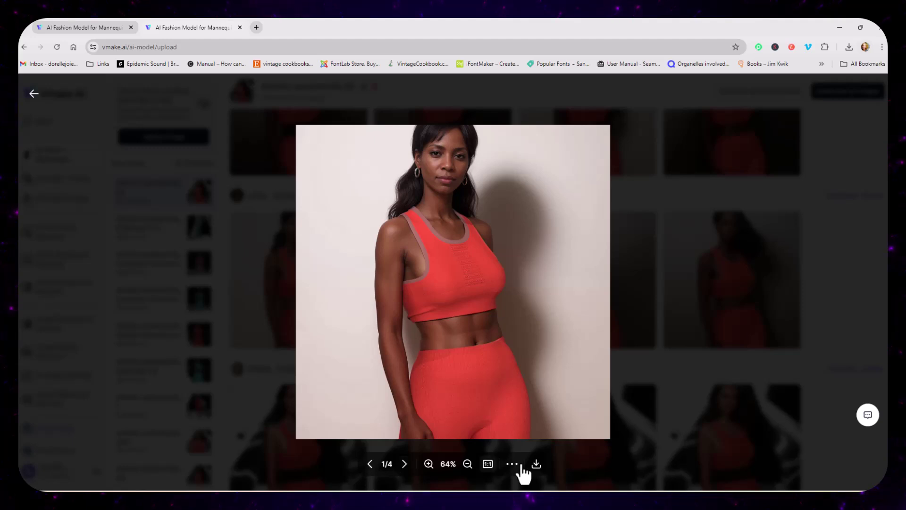
# Download Leila's first image, view her second one again, and close the preview.
pyautogui.click(537, 464)
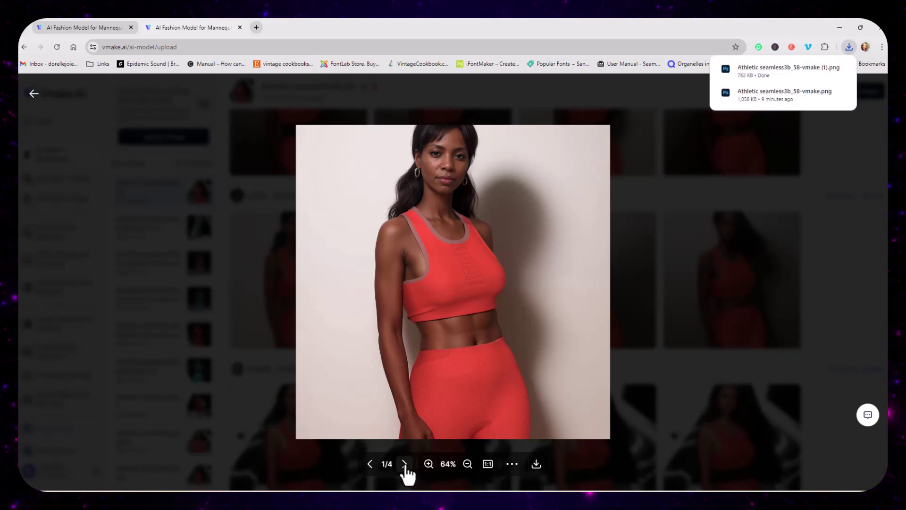
pyautogui.click(404, 464)
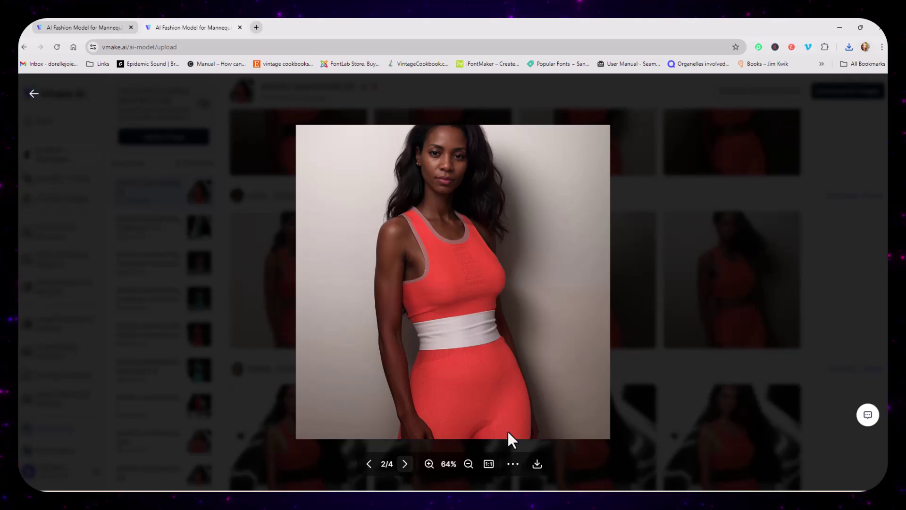
pyautogui.click(832, 286)
# Look over the rows of Zora, Jamila and Leila images in the gallery to compare how the outfit was rendered.
pyautogui.scroll(5, 533, 371)
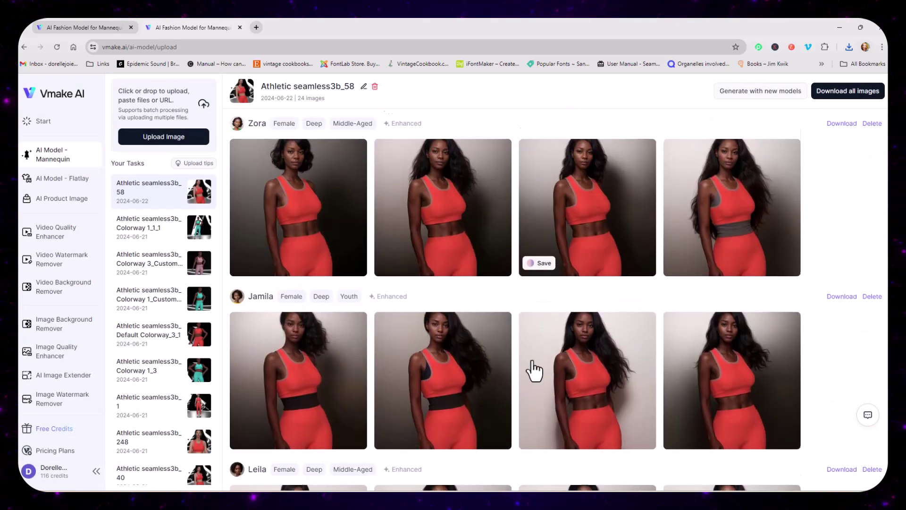
pyautogui.scroll(-5, 370, 97)
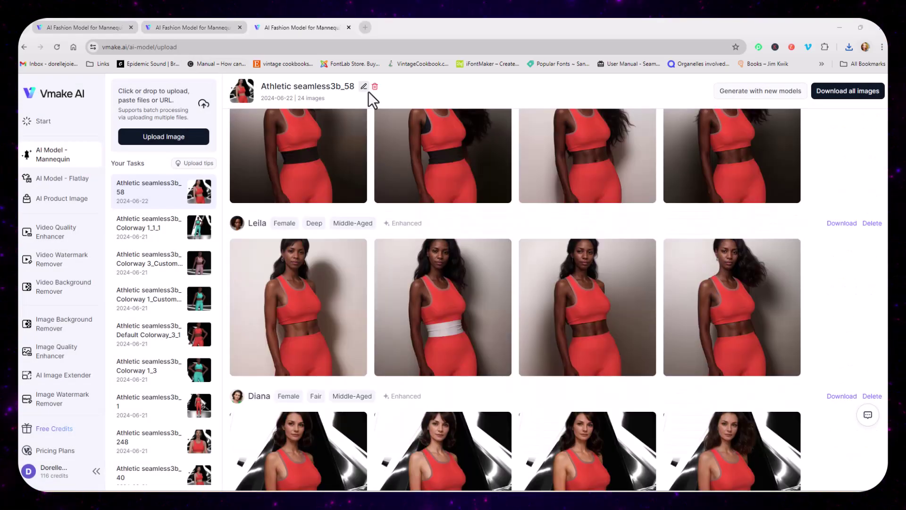
pyautogui.scroll(5, 476, 238)
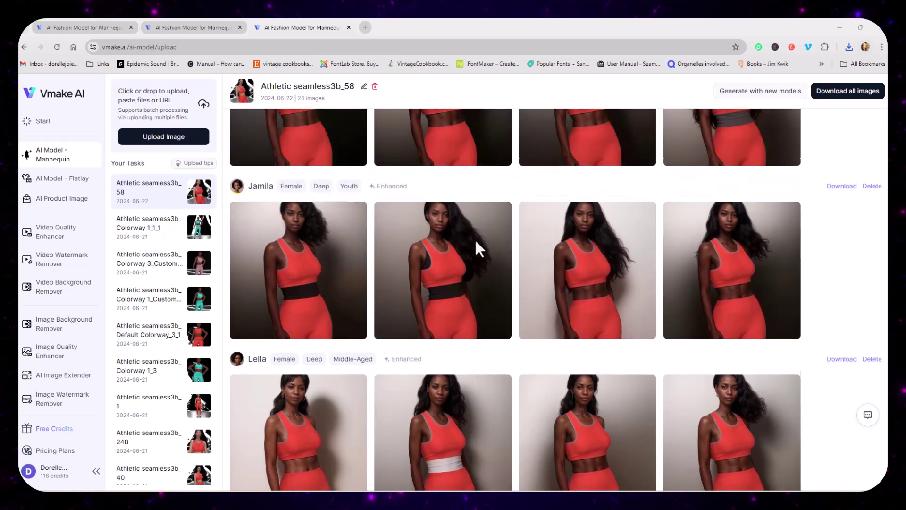
pyautogui.moveTo(344, 239)
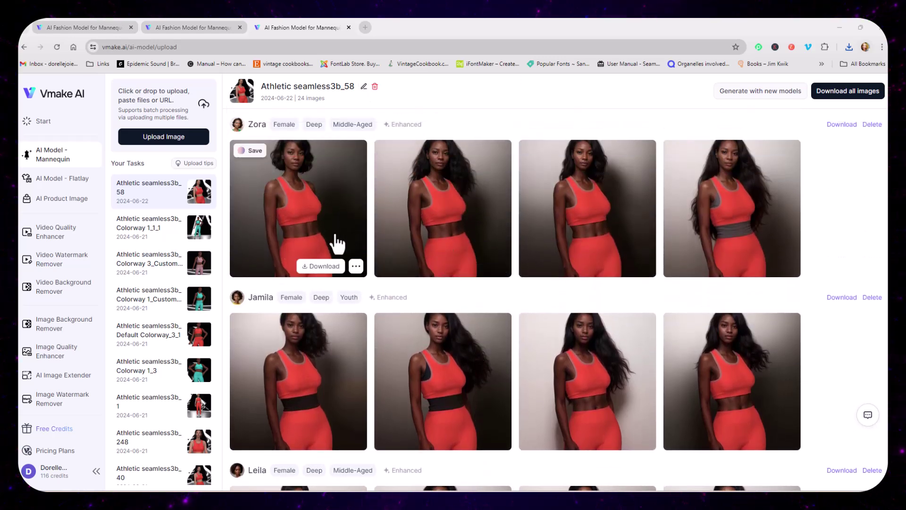
pyautogui.moveTo(616, 252)
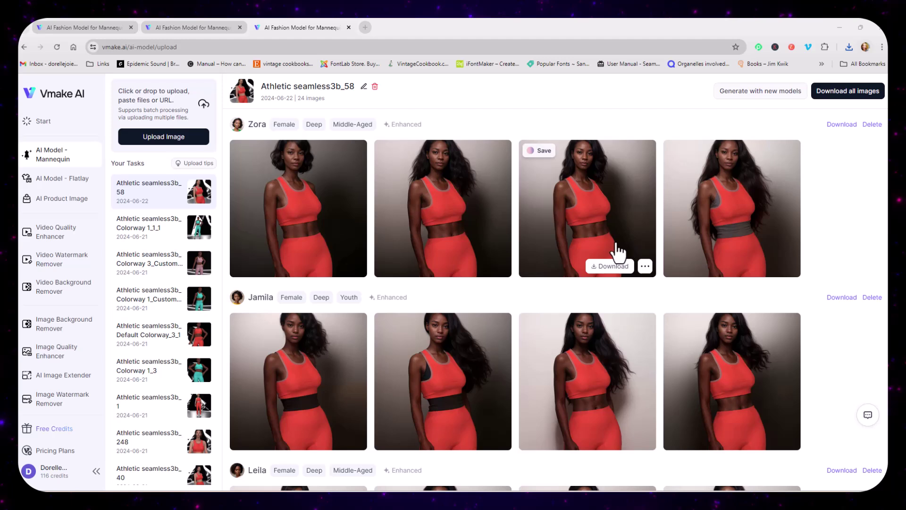
pyautogui.scroll(-1, 616, 250)
pyautogui.scroll(-1, 618, 249)
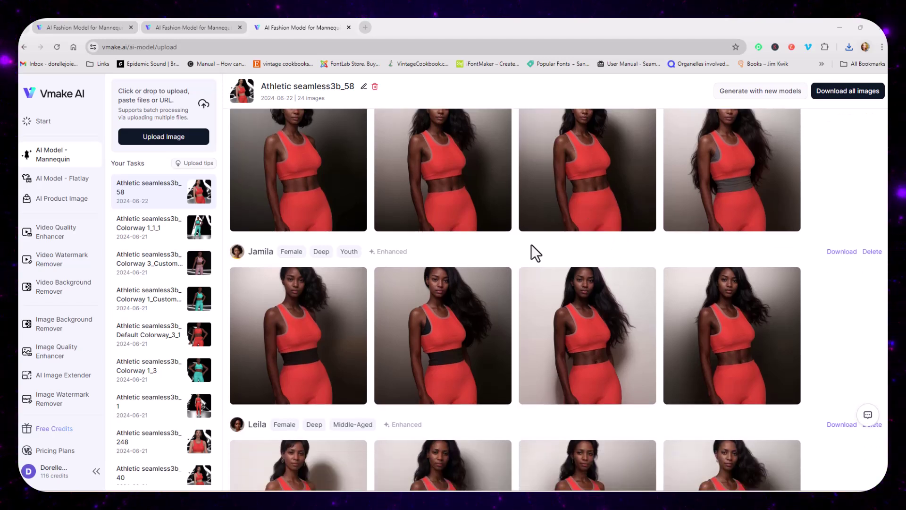
pyautogui.moveTo(732, 323)
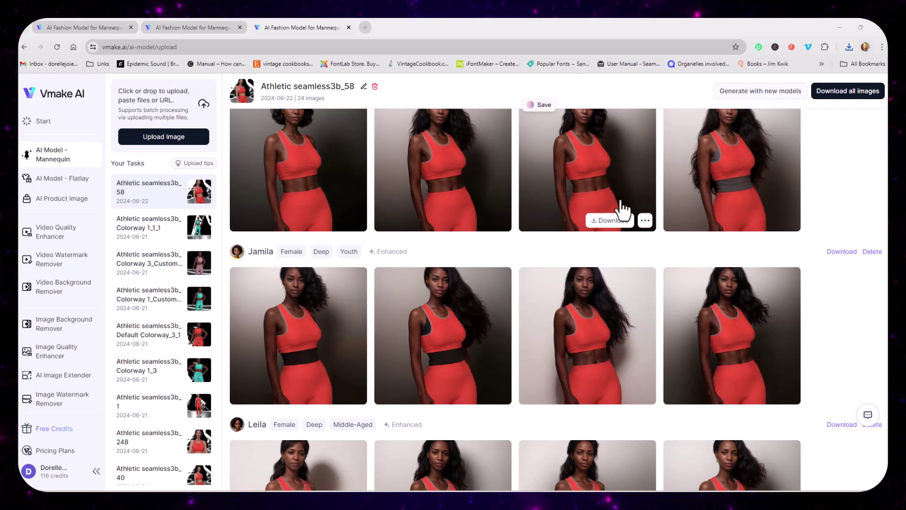
pyautogui.scroll(1, 623, 210)
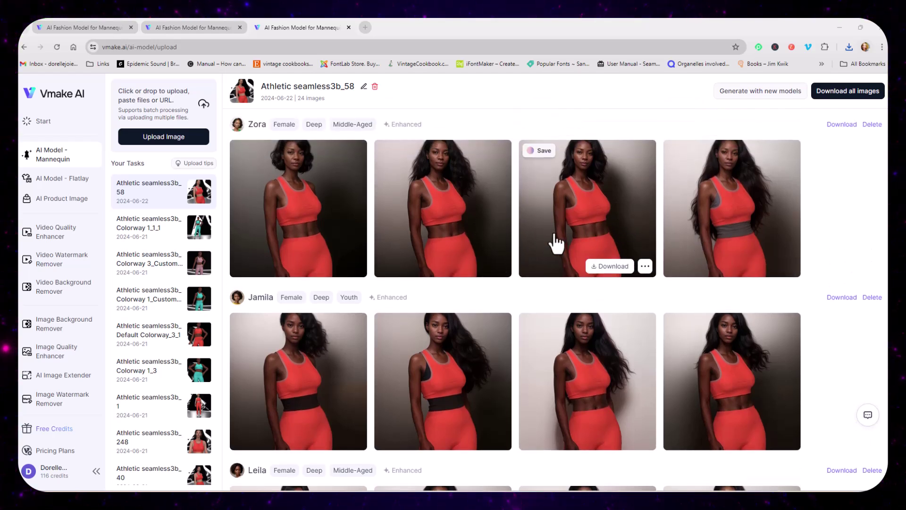
pyautogui.scroll(-4, 557, 243)
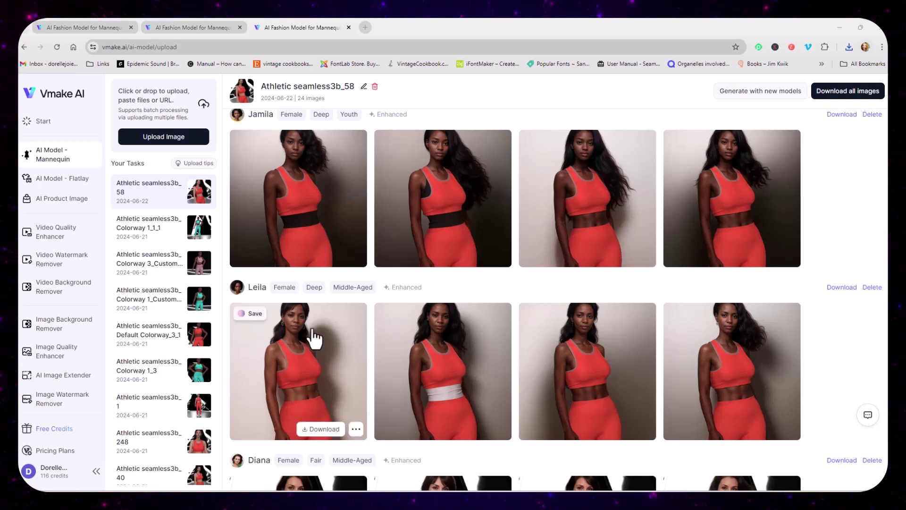
# Download Leila's first image from its enlarged preview, and enlarge it once more for a closer look.
pyautogui.click(330, 353)
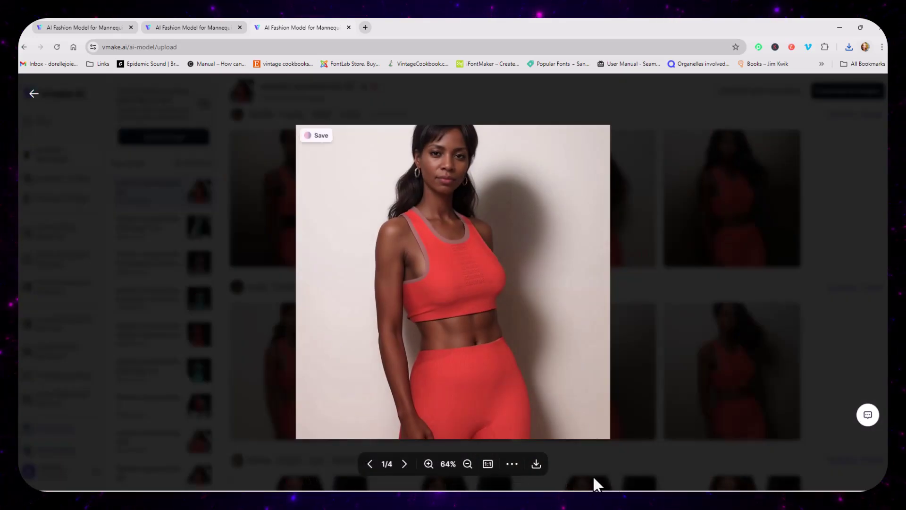
pyautogui.click(536, 464)
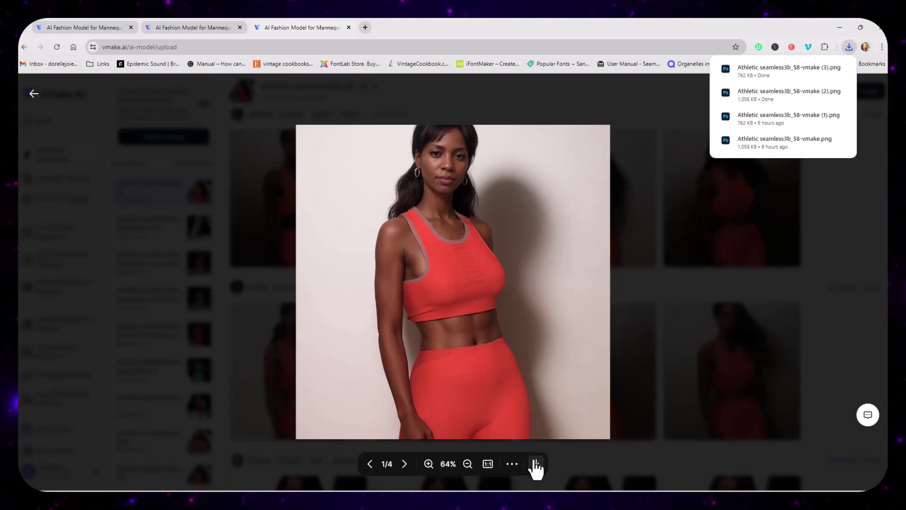
pyautogui.click(827, 376)
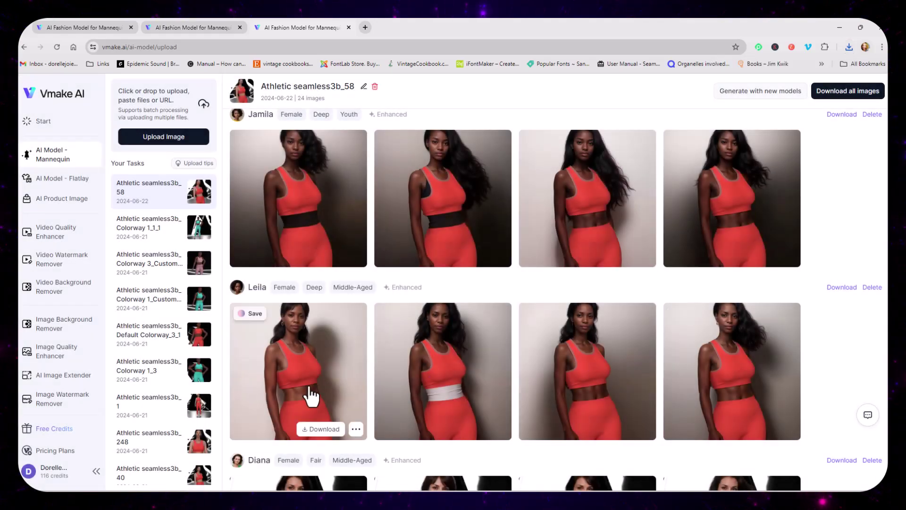
pyautogui.click(312, 372)
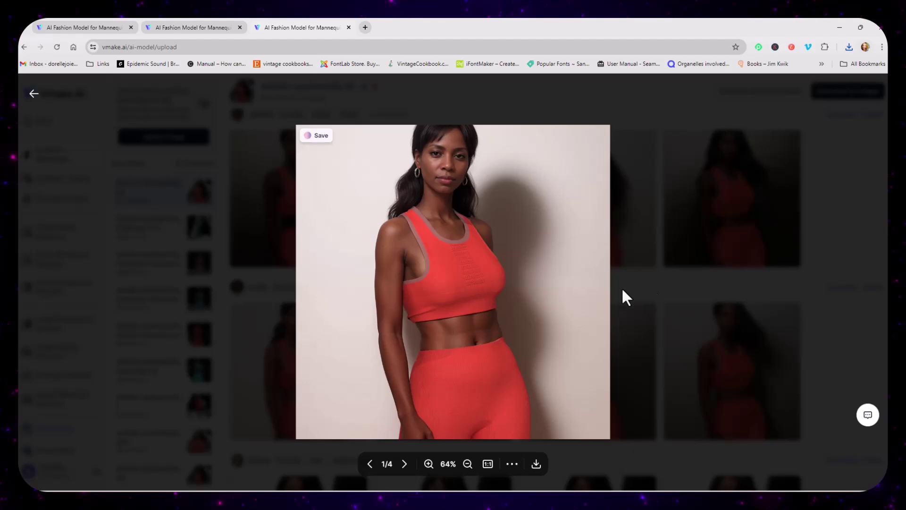
pyautogui.click(834, 194)
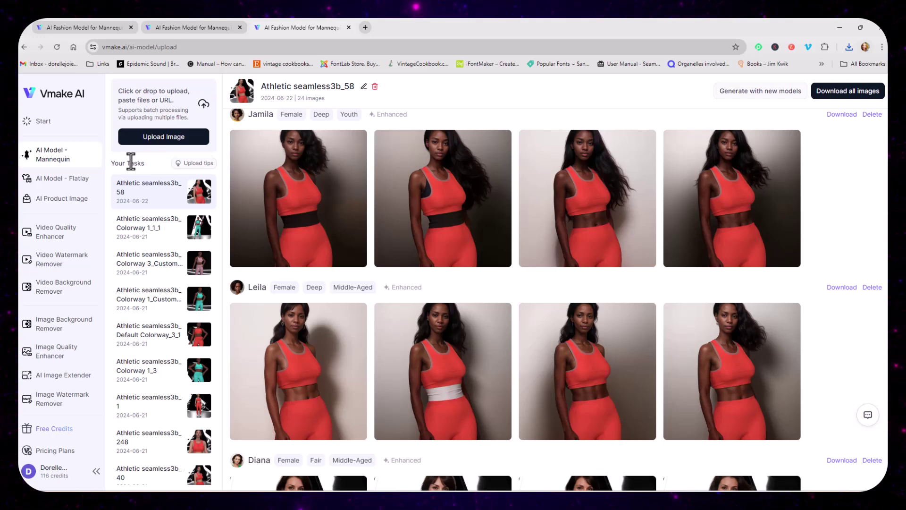
# Send Leila's first image to the image enhancer to upscale its quality.
pyautogui.click(318, 392)
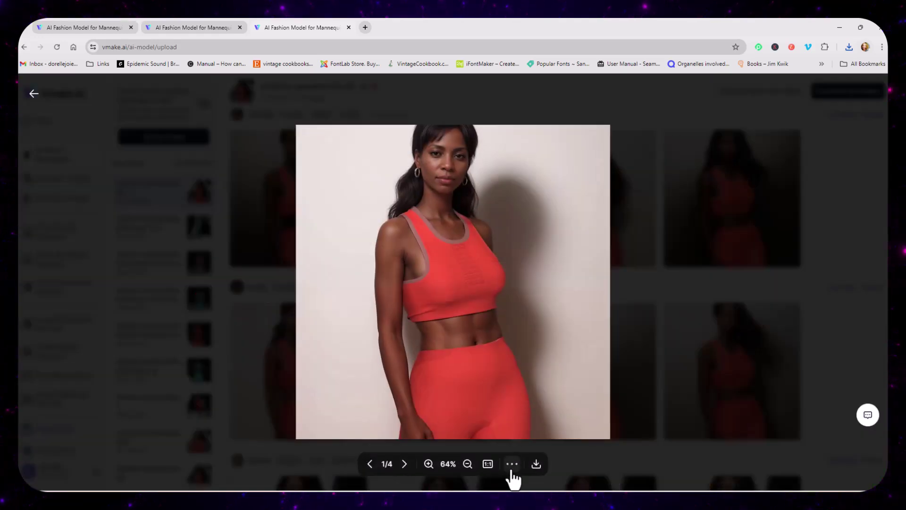
pyautogui.click(511, 470)
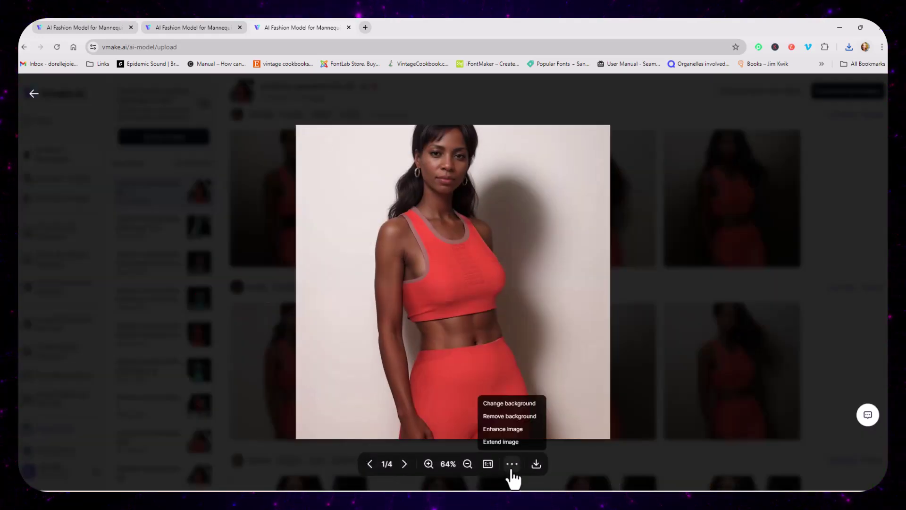
pyautogui.click(522, 429)
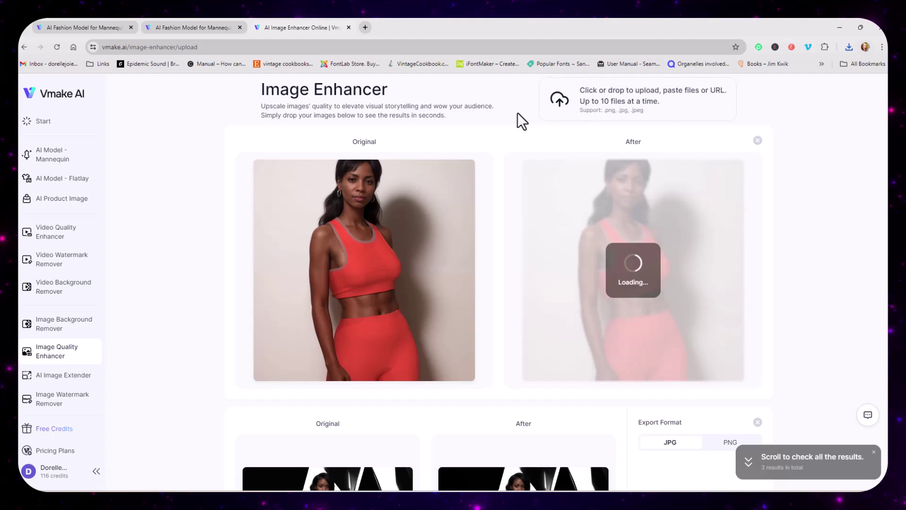
pyautogui.scroll(-1, 512, 391)
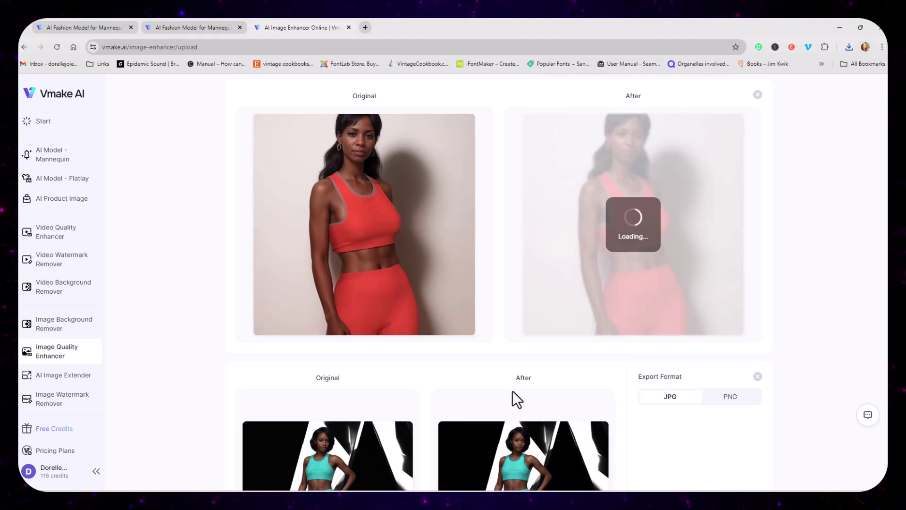
pyautogui.moveTo(511, 391)
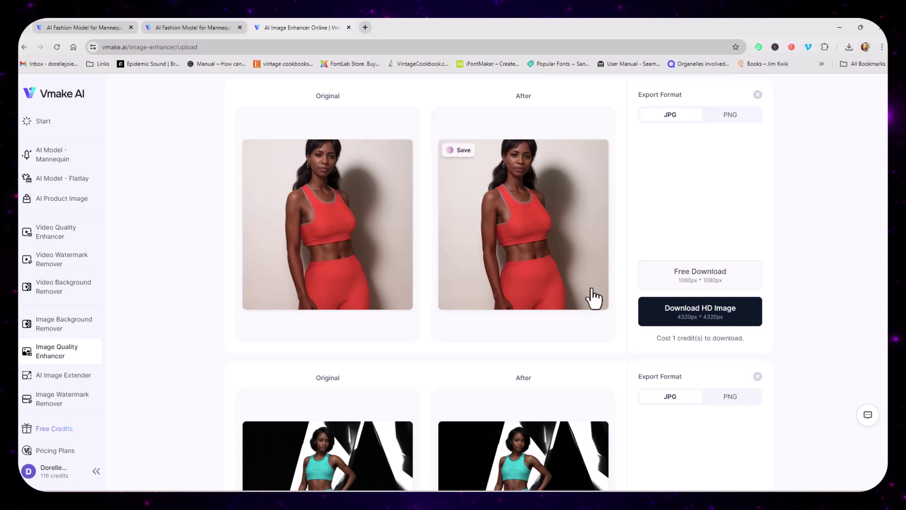
# Enlarge the enhanced image and the original in turn to compare the garment detail.
pyautogui.click(566, 286)
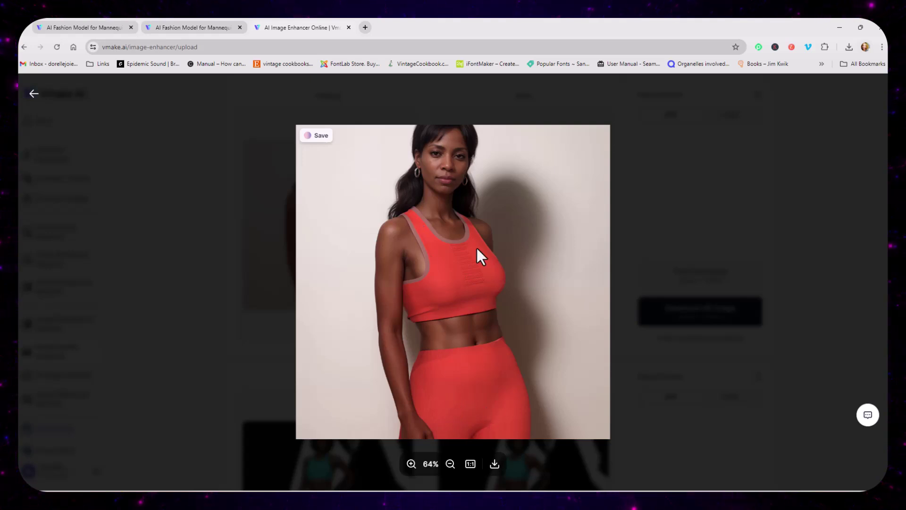
pyautogui.click(616, 182)
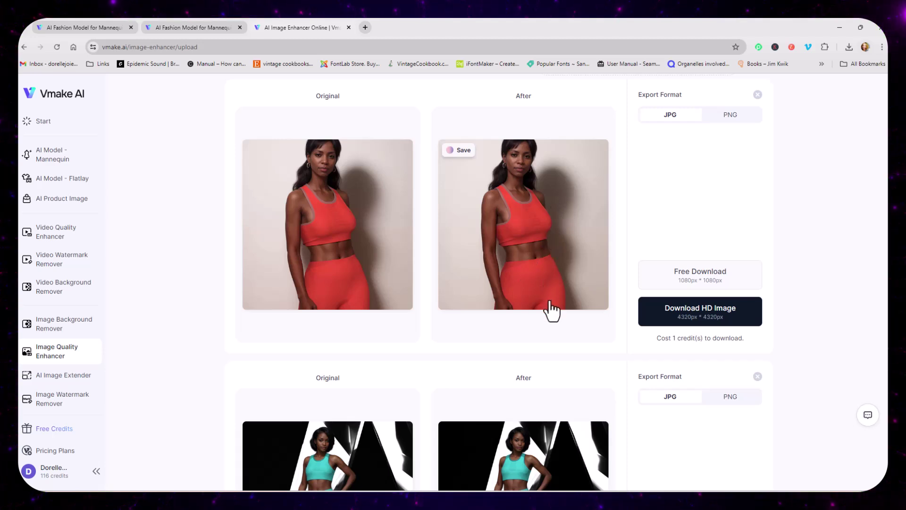
pyautogui.click(355, 178)
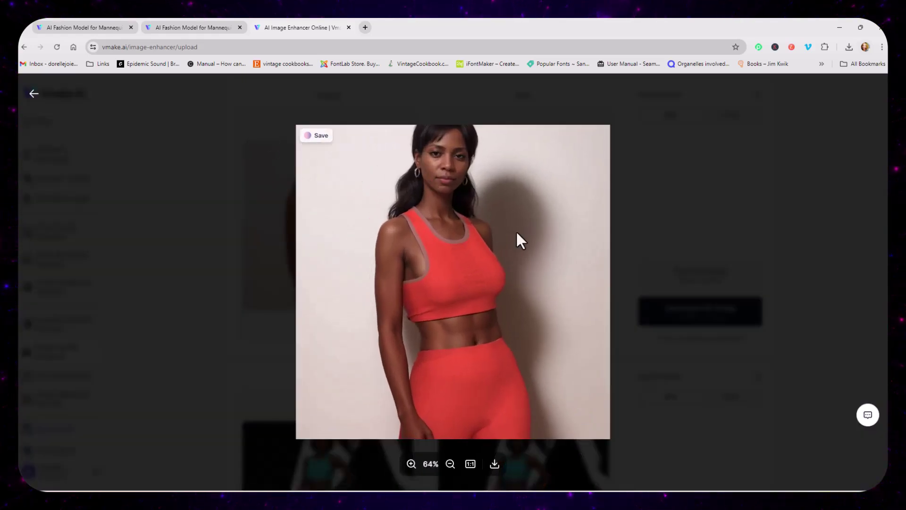
pyautogui.click(615, 219)
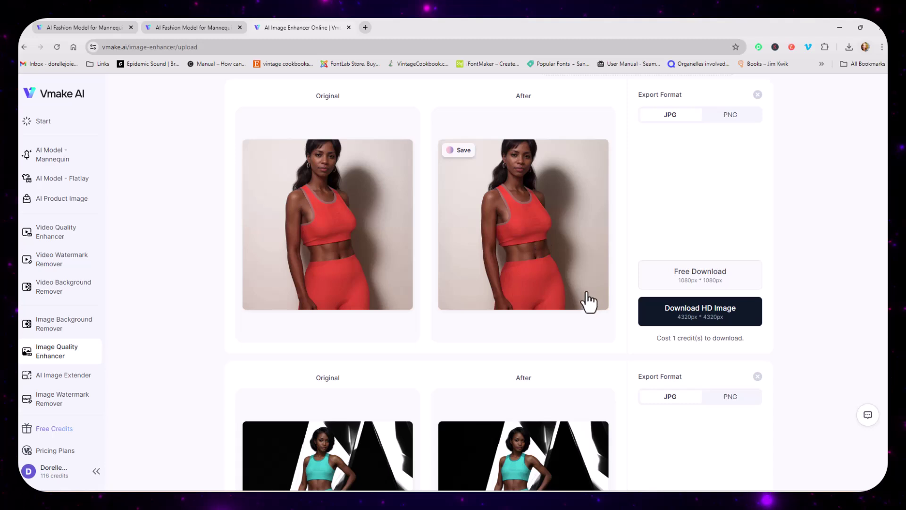
# Download the enhanced image as JPG in both the free 1080 px version and the HD 4320 px version.
pyautogui.scroll(1, 556, 304)
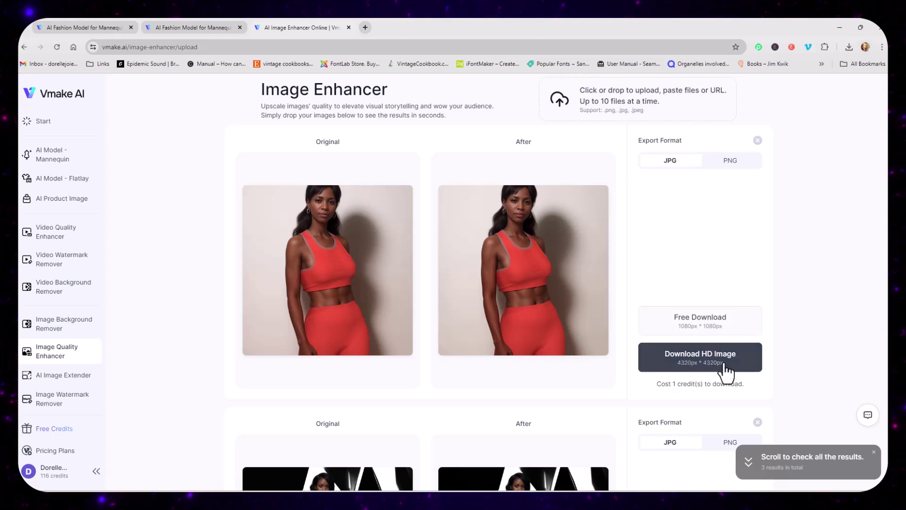
pyautogui.click(715, 331)
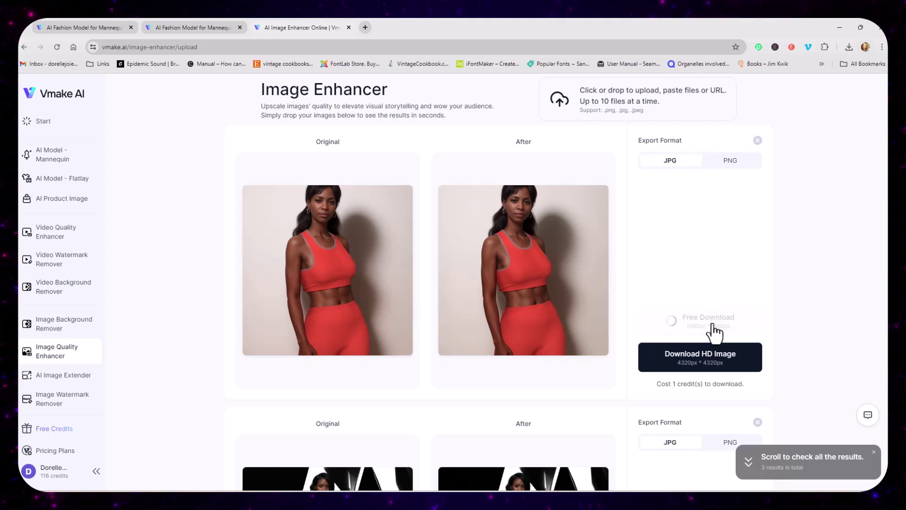
pyautogui.click(709, 358)
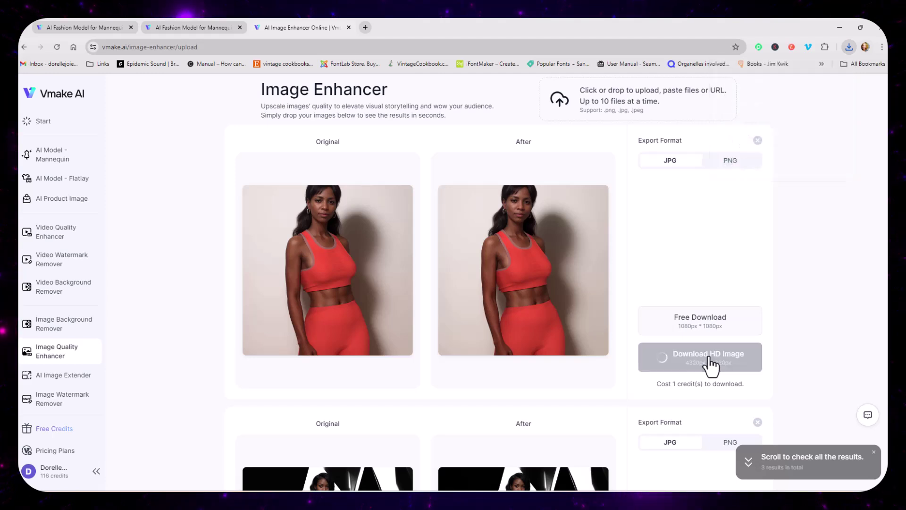
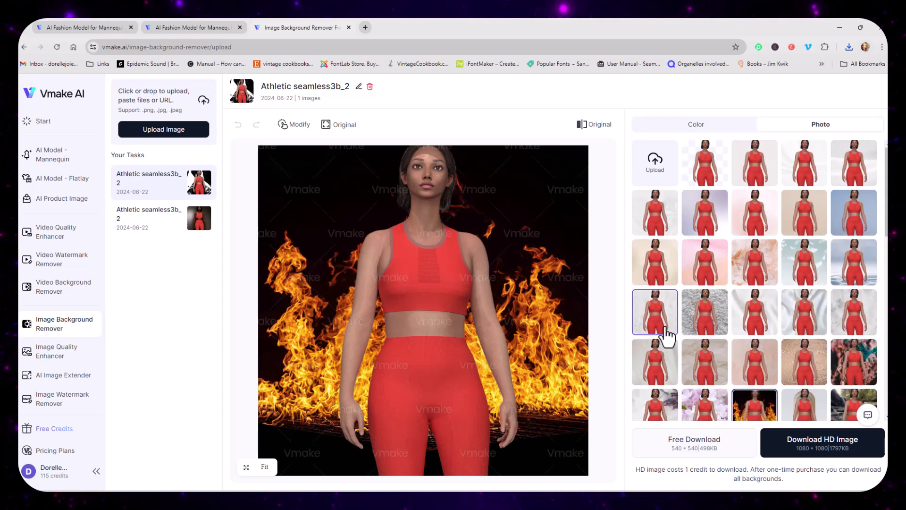
# Apply the pink blossom background to the first task's image, and try the lavender and snowy backgrounds on the second task's image.
pyautogui.click(708, 411)
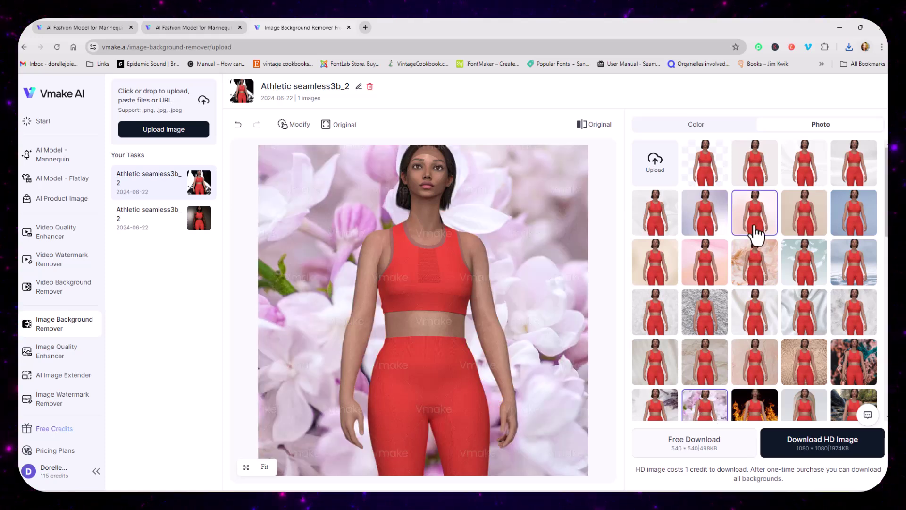
pyautogui.click(176, 232)
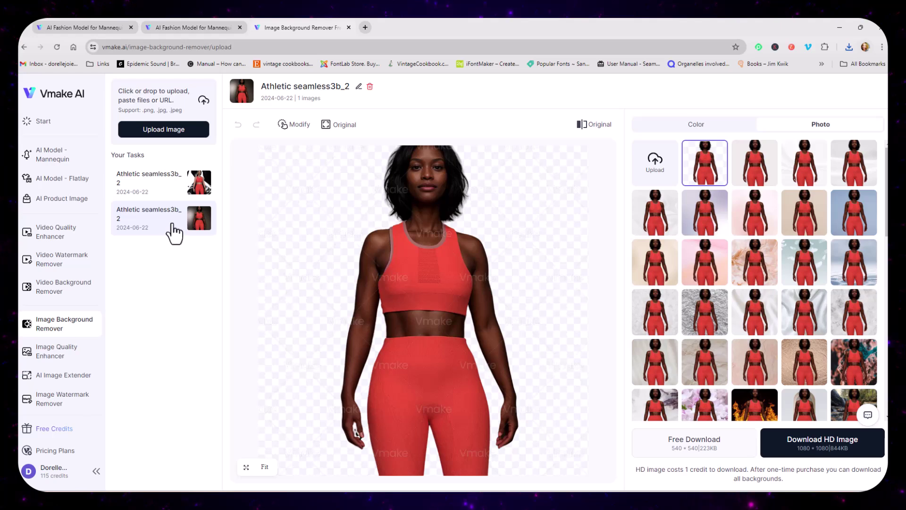
pyautogui.click(719, 226)
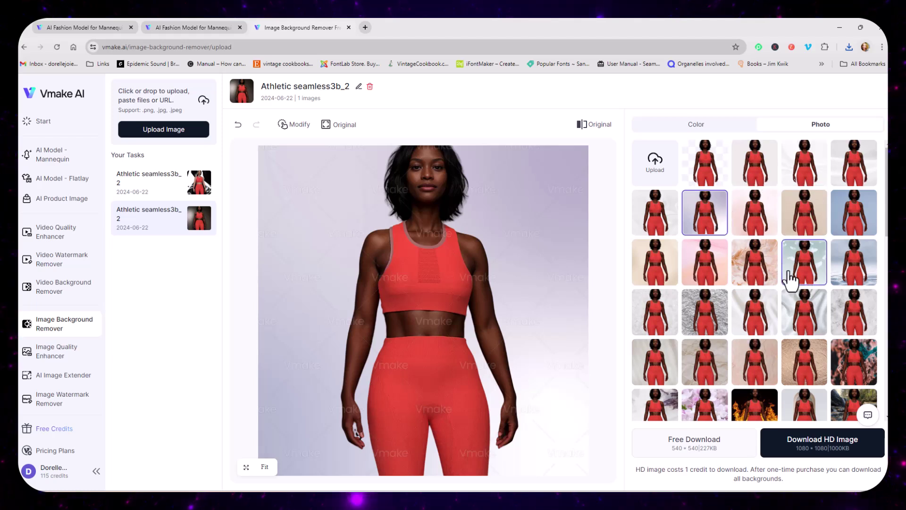
pyautogui.click(873, 281)
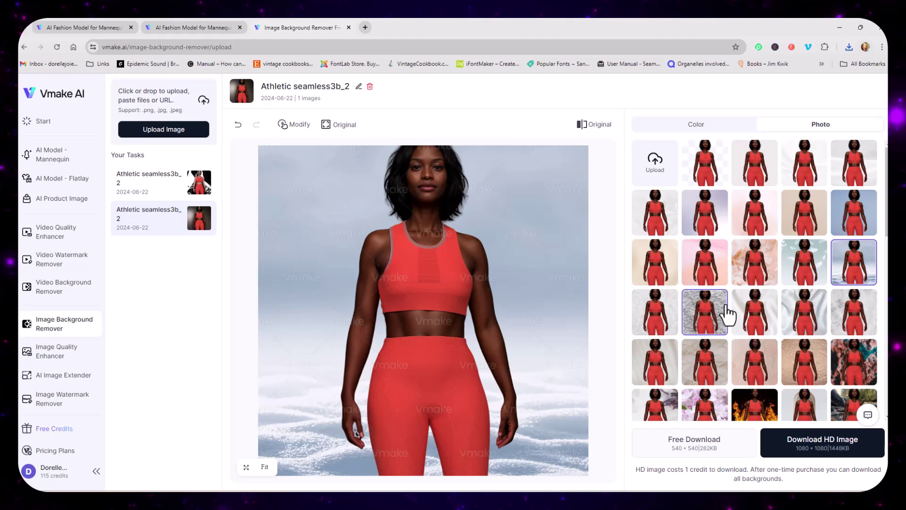
# Try the sand dune beach, turquoise sea beach and red bus city street photo backgrounds behind the model.
pyautogui.scroll(-2, 726, 314)
pyautogui.scroll(-5, 708, 366)
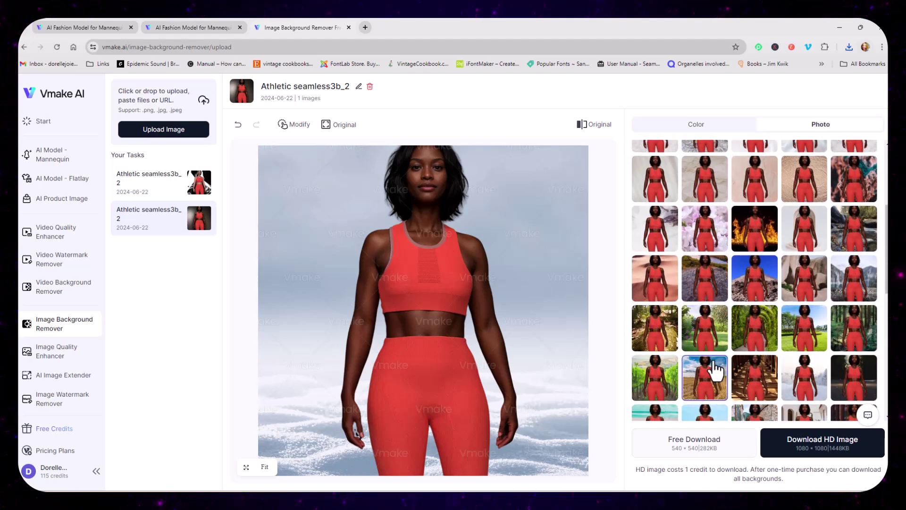
pyautogui.click(708, 306)
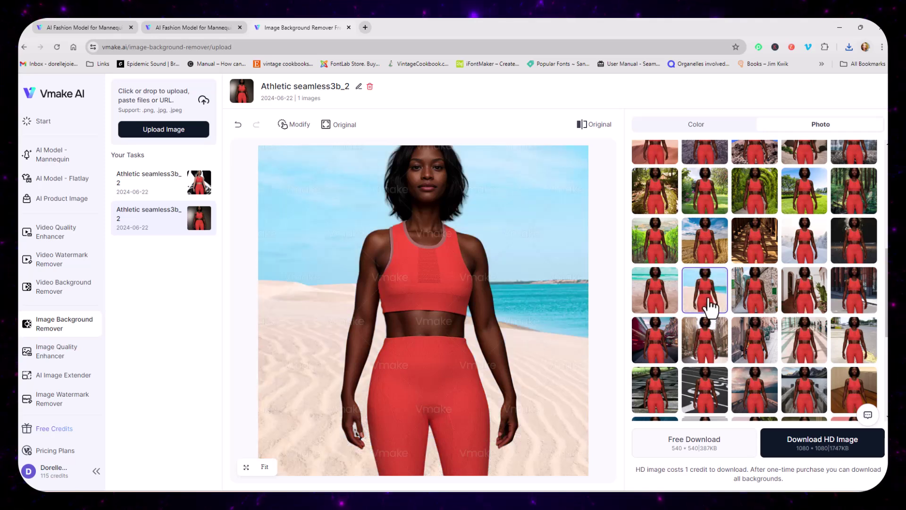
pyautogui.click(654, 314)
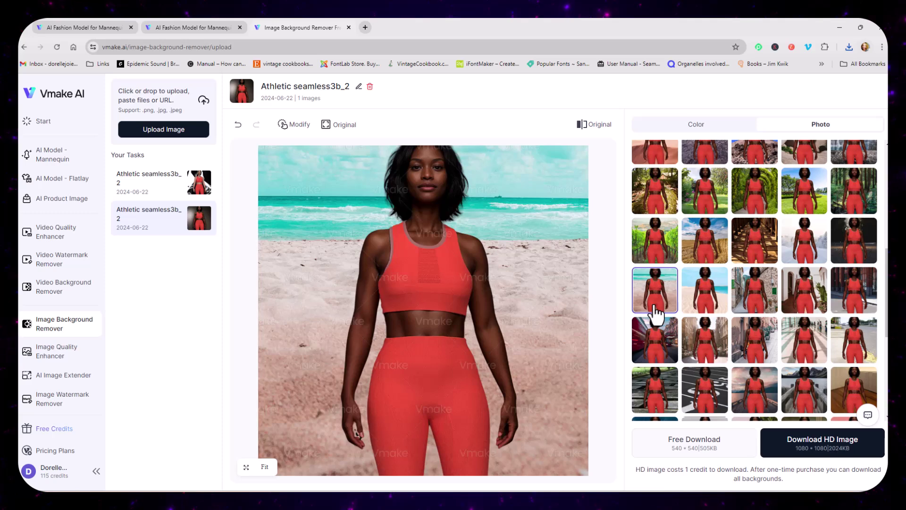
pyautogui.click(670, 353)
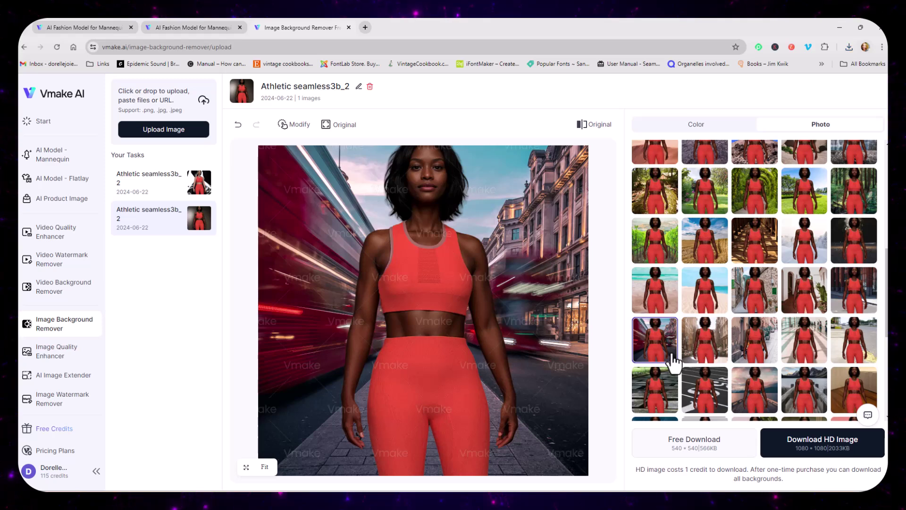
# Try the modern grey interior, green vineyard and pink desert dune photo backgrounds on the same image.
pyautogui.scroll(-2, 698, 354)
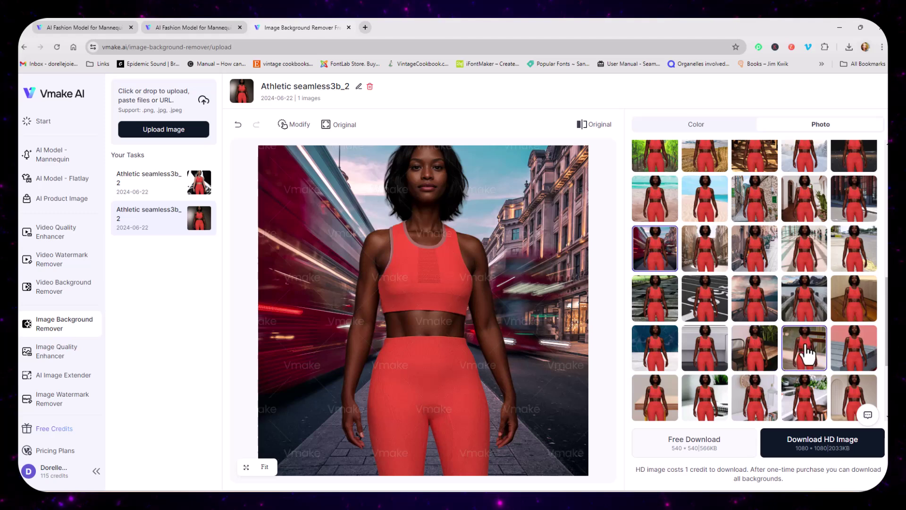
pyautogui.scroll(-3, 736, 349)
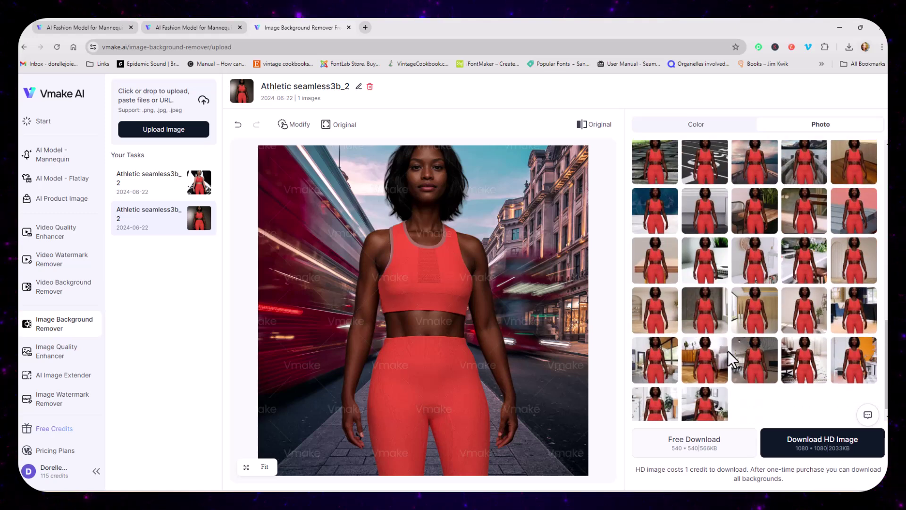
pyautogui.click(762, 365)
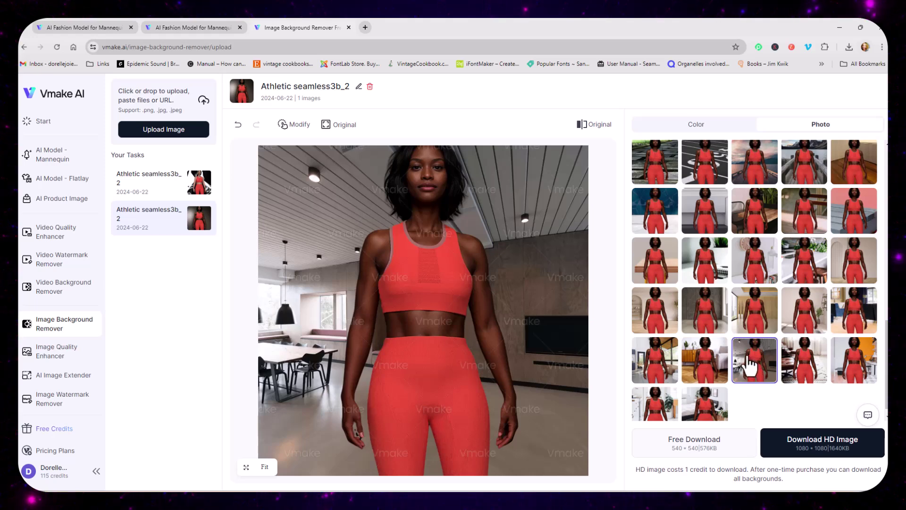
pyautogui.scroll(1, 692, 352)
pyautogui.scroll(8, 693, 352)
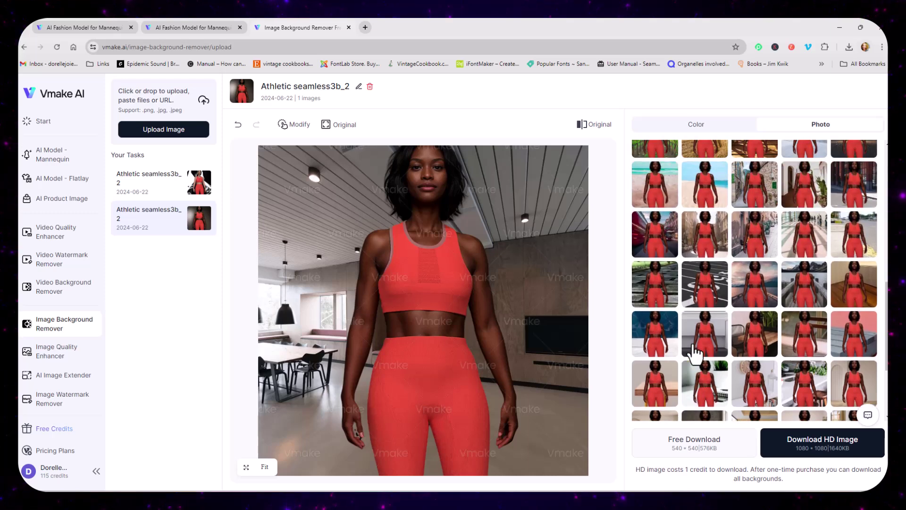
pyautogui.click(663, 333)
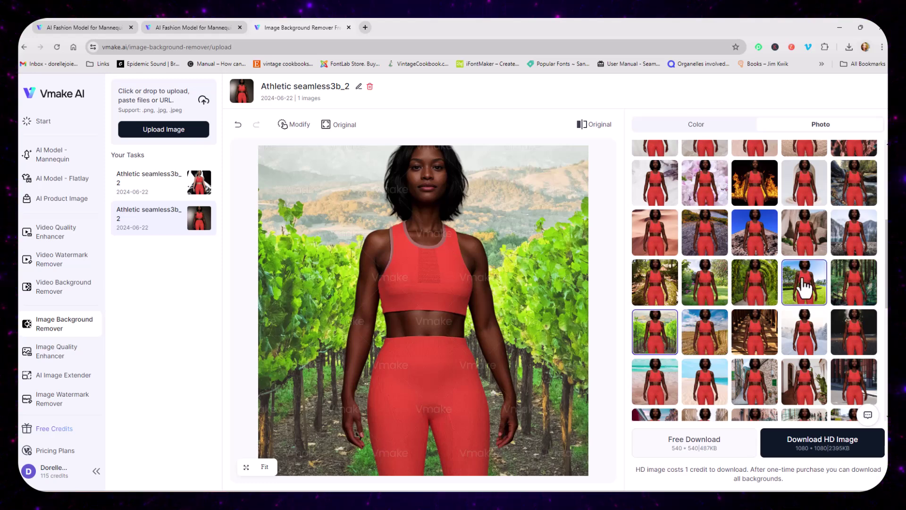
pyautogui.click(656, 234)
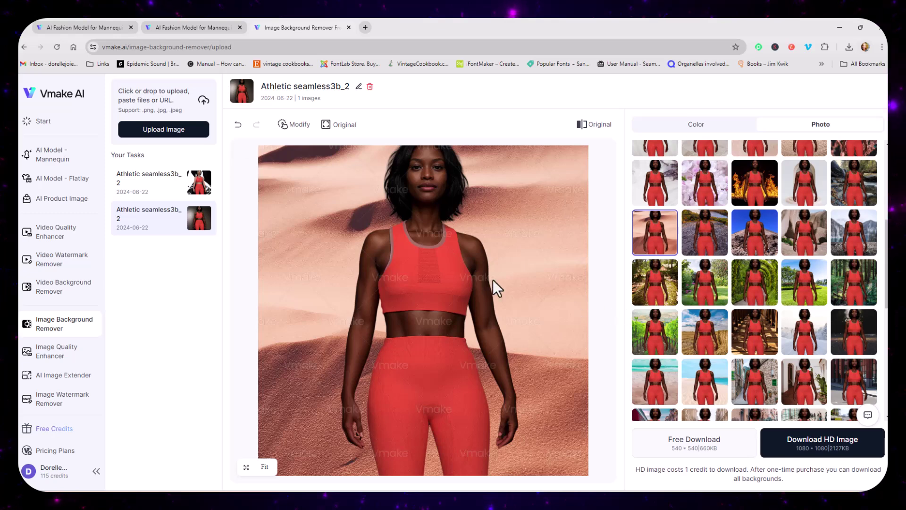
# Compare the desert dune version with the original image a few times.
pyautogui.click(582, 128)
pyautogui.click(582, 128)
pyautogui.click(583, 130)
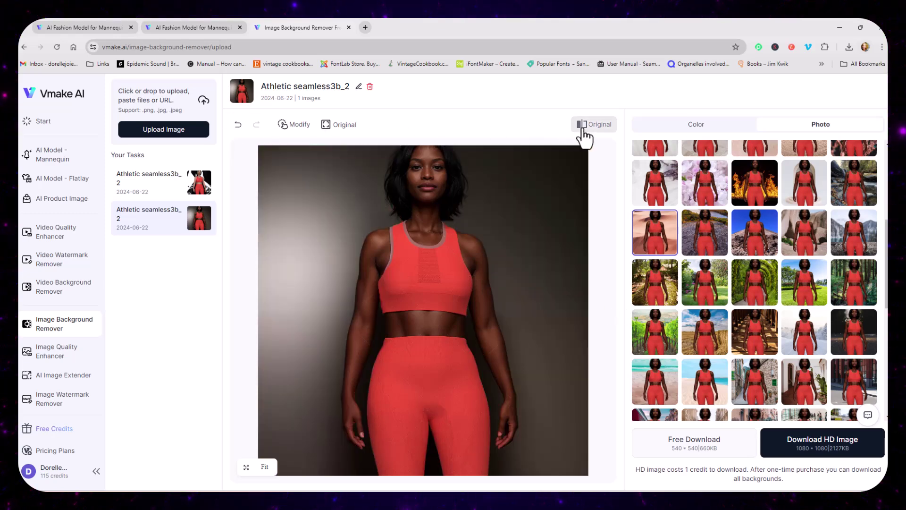
pyautogui.click(583, 130)
pyautogui.click(584, 137)
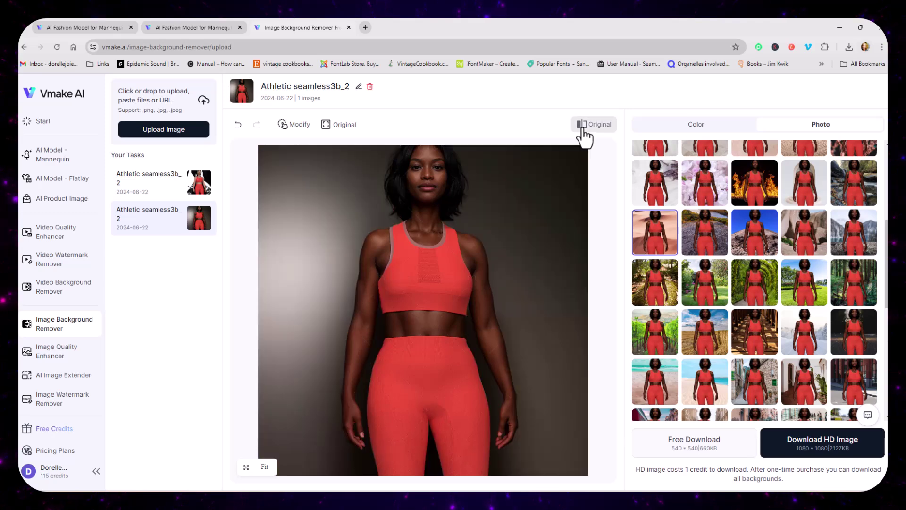
pyautogui.click(584, 137)
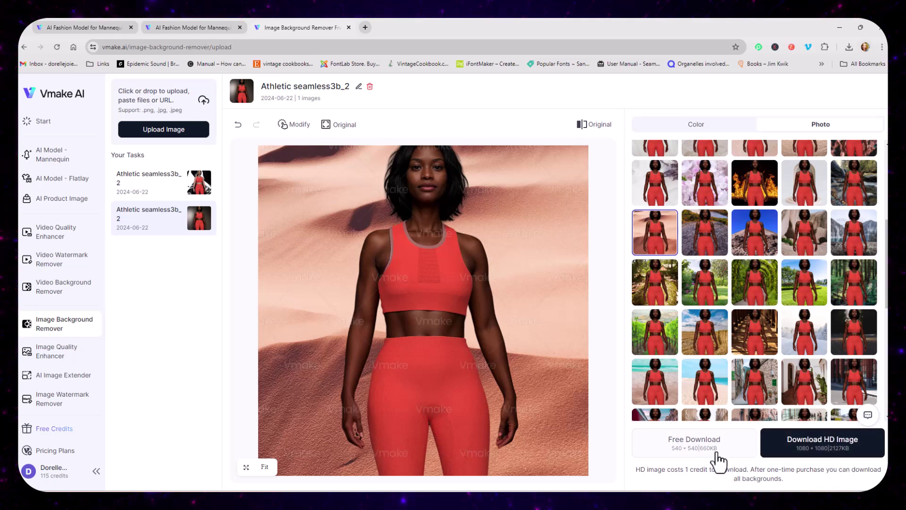
# Try the brick building street, night sparks, pink and teal rock, white draped fabric and plain blue photo backgrounds.
pyautogui.click(843, 389)
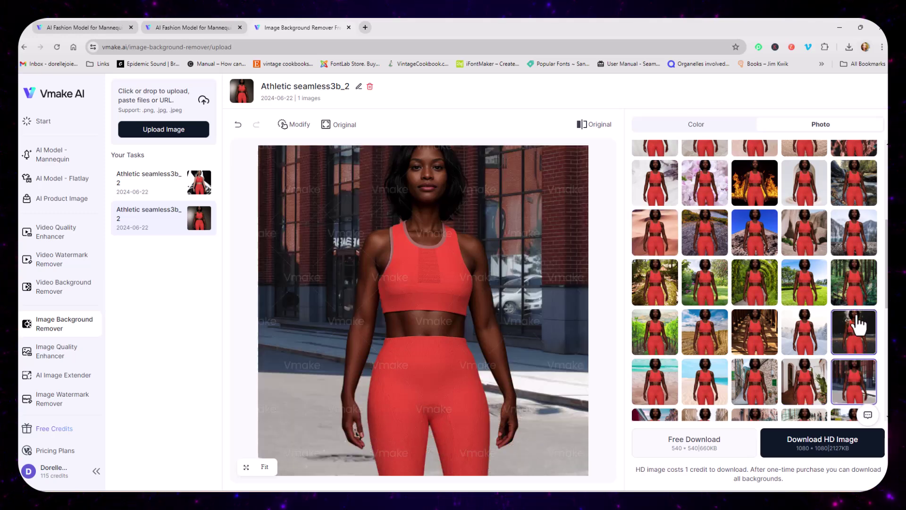
pyautogui.click(856, 330)
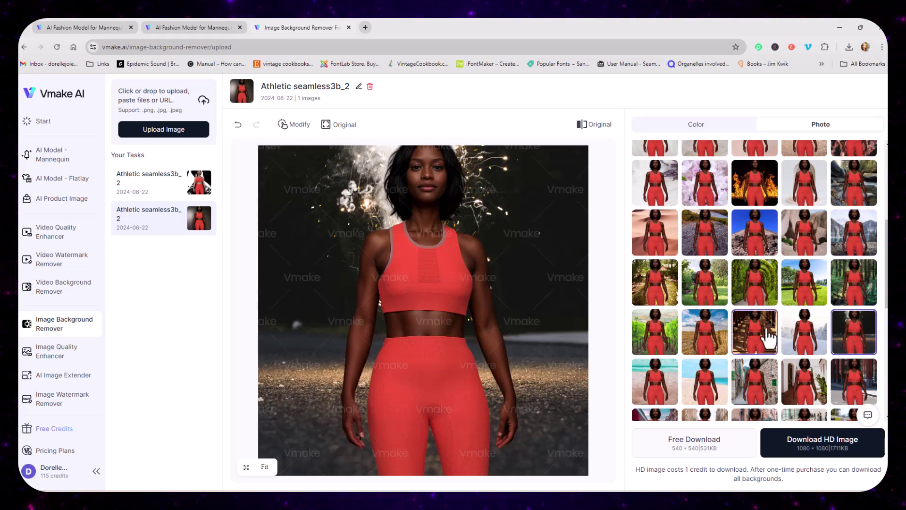
pyautogui.scroll(2, 781, 317)
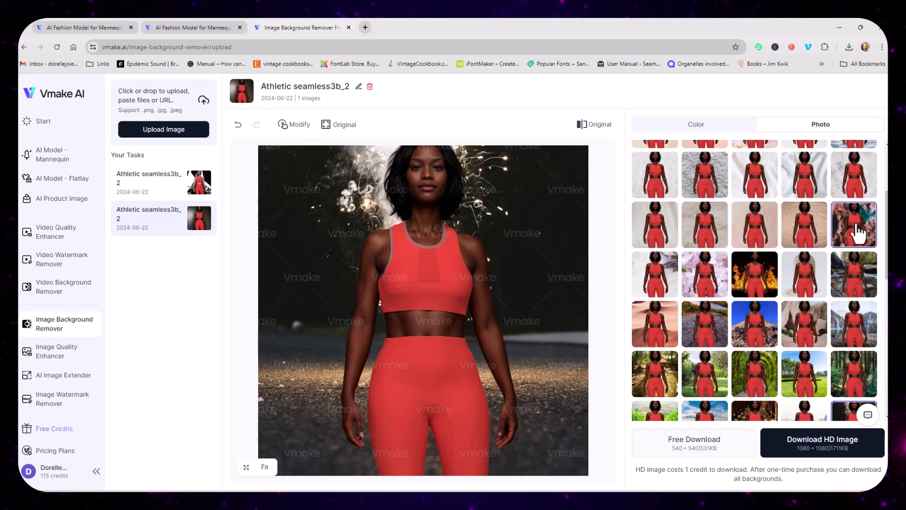
pyautogui.click(671, 274)
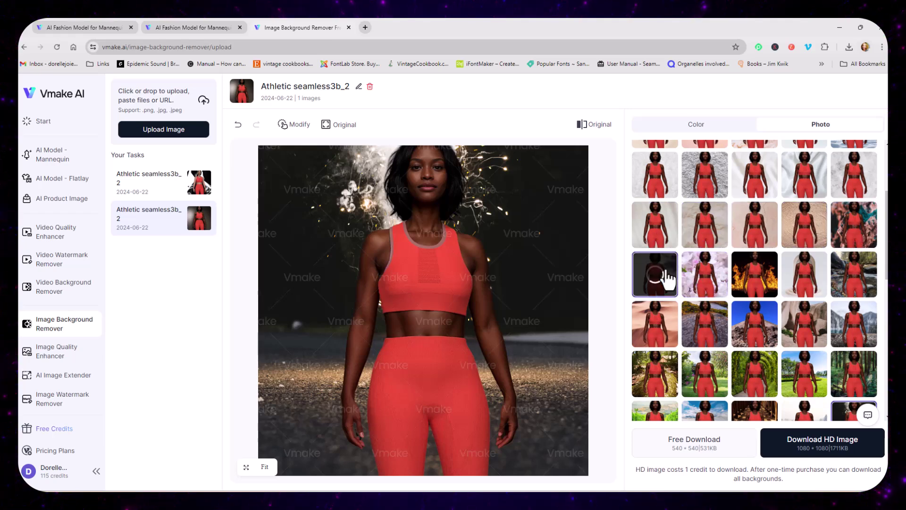
pyautogui.click(858, 229)
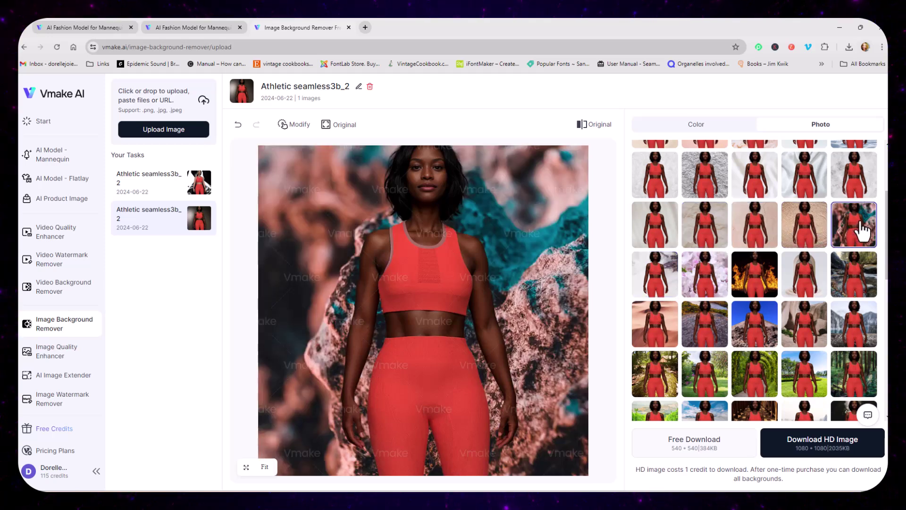
pyautogui.click(754, 196)
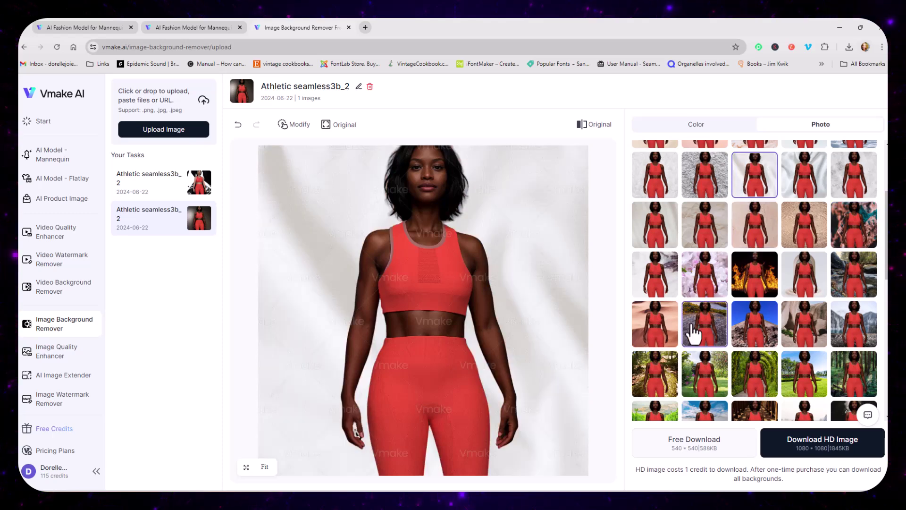
pyautogui.scroll(3, 699, 331)
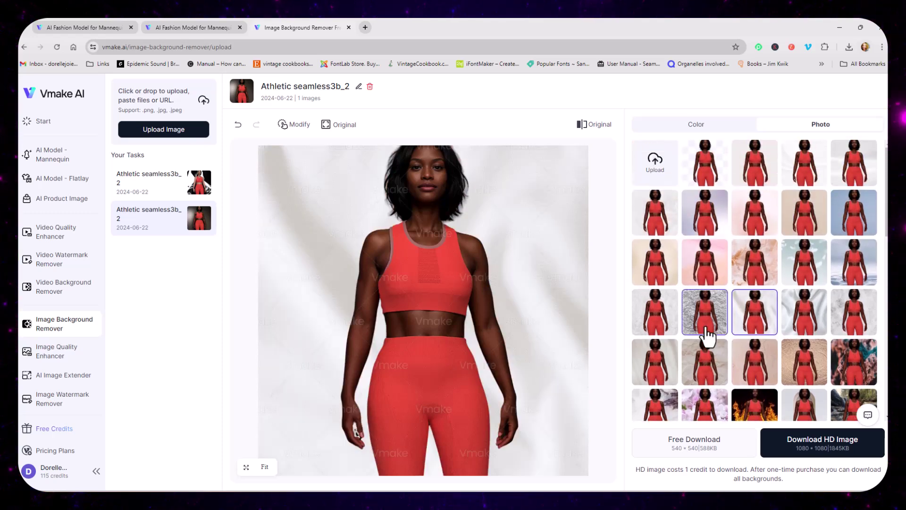
pyautogui.click(853, 217)
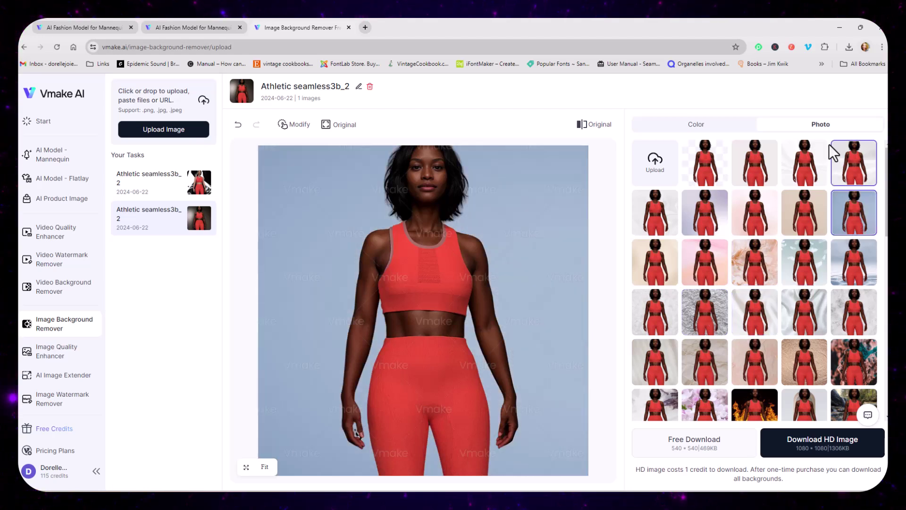
# Switch to solid colour backgrounds and try pale green, orange-red, crimson and tan behind the model.
pyautogui.click(721, 131)
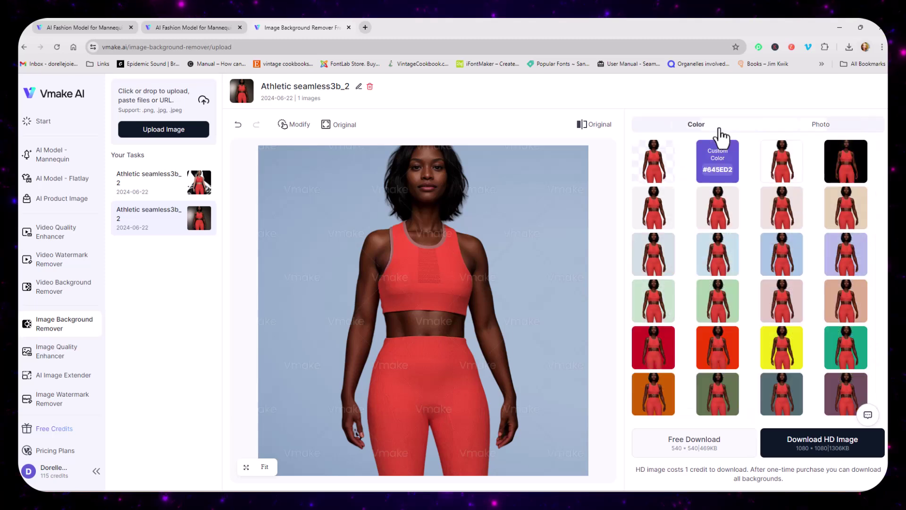
pyautogui.click(767, 289)
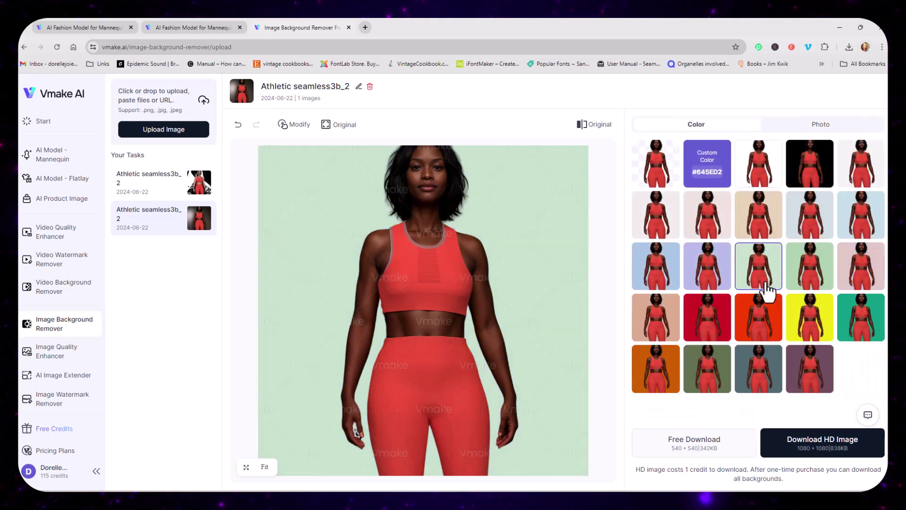
pyautogui.click(765, 326)
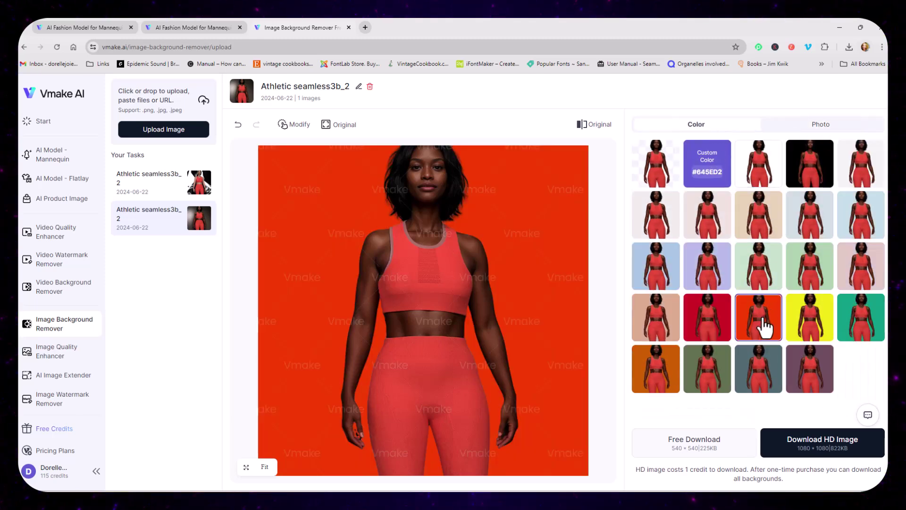
pyautogui.click(719, 321)
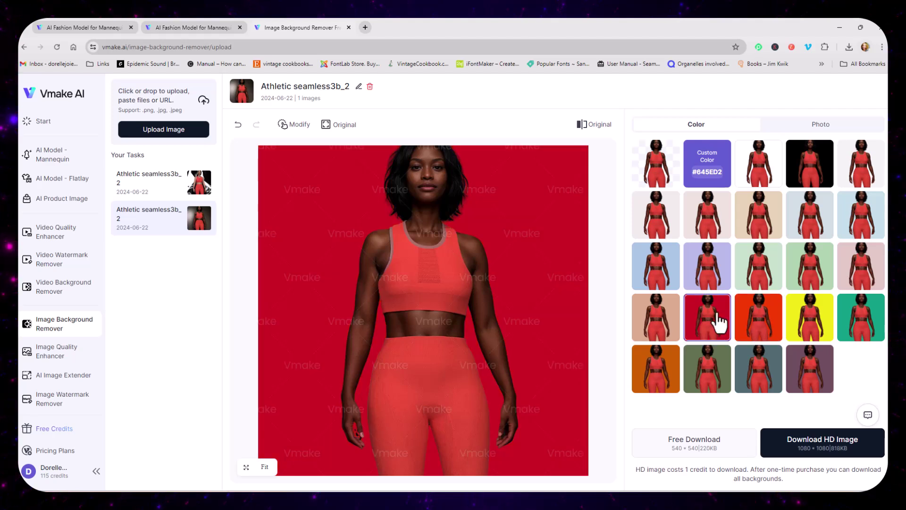
pyautogui.click(644, 324)
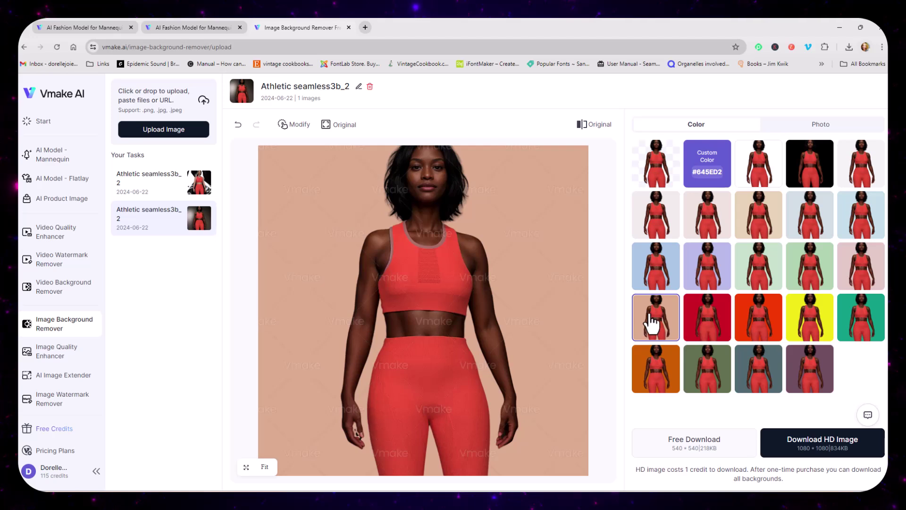
# Set a dusty pink solid background and download the free 540 × 540 version of the image.
pyautogui.click(877, 277)
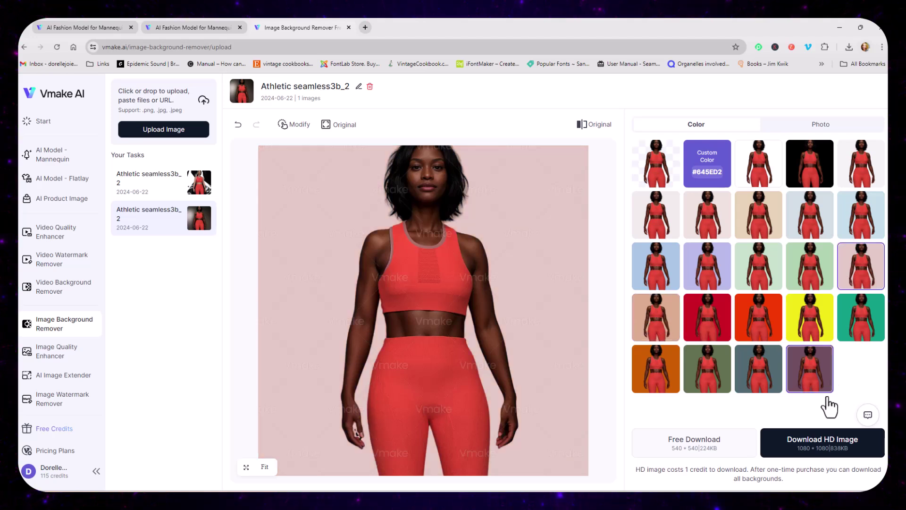
pyautogui.click(732, 448)
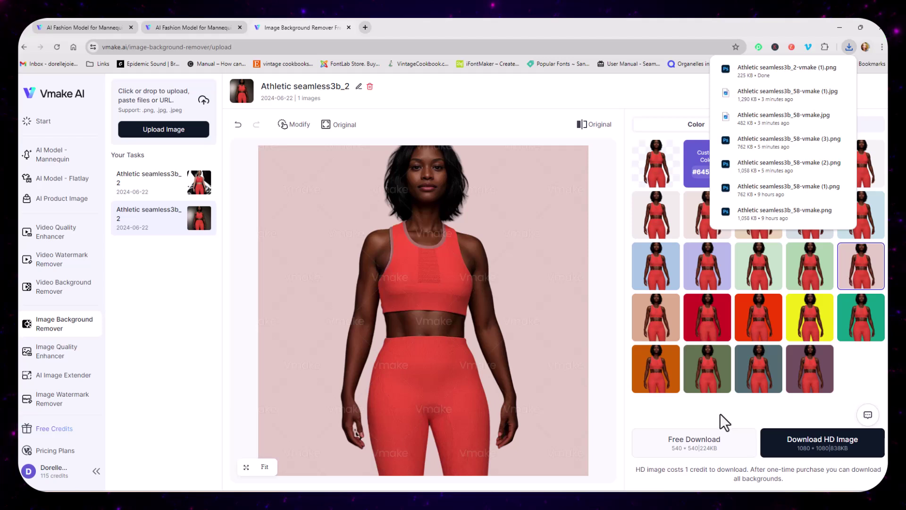
pyautogui.click(487, 301)
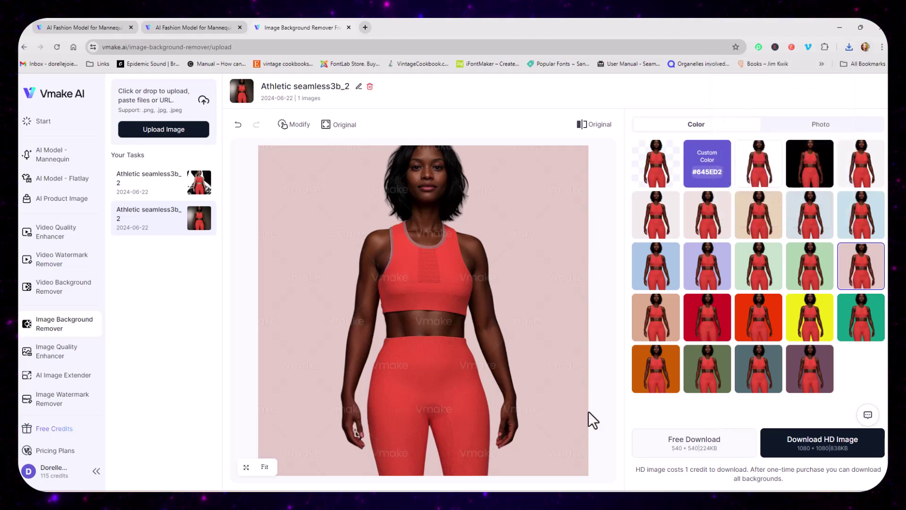
# Try the slate teal background, settle on the plum purple one and download the free 540 × 540 image.
pyautogui.click(753, 383)
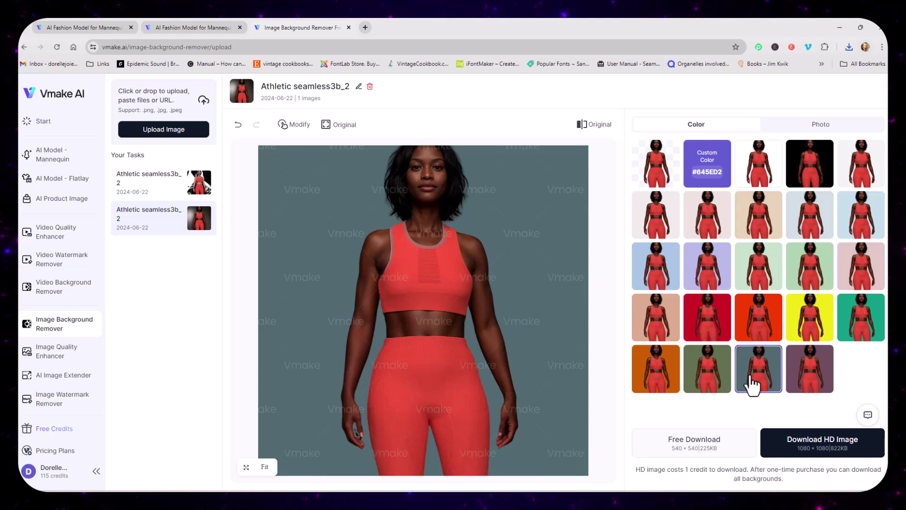
pyautogui.click(793, 373)
pyautogui.click(718, 456)
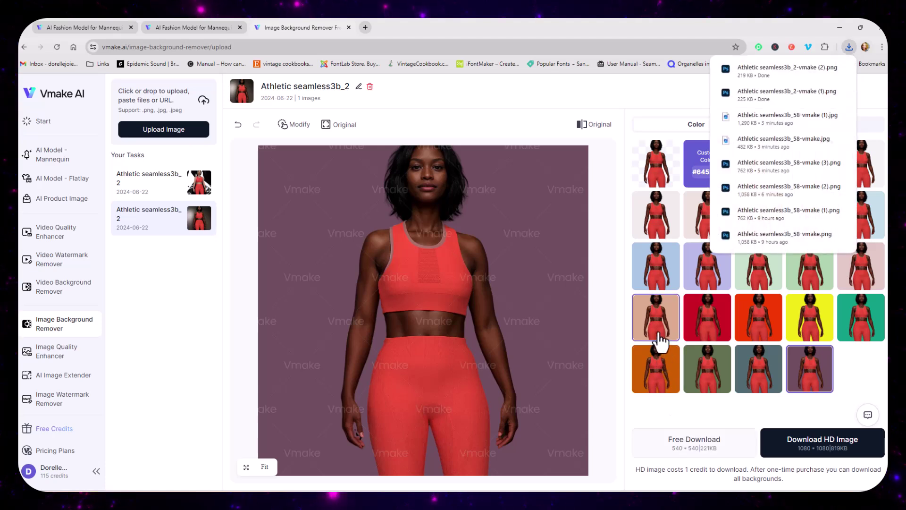
# Try the tan background, switch to the light blue solid one and download the free 540 × 540 image.
pyautogui.click(660, 336)
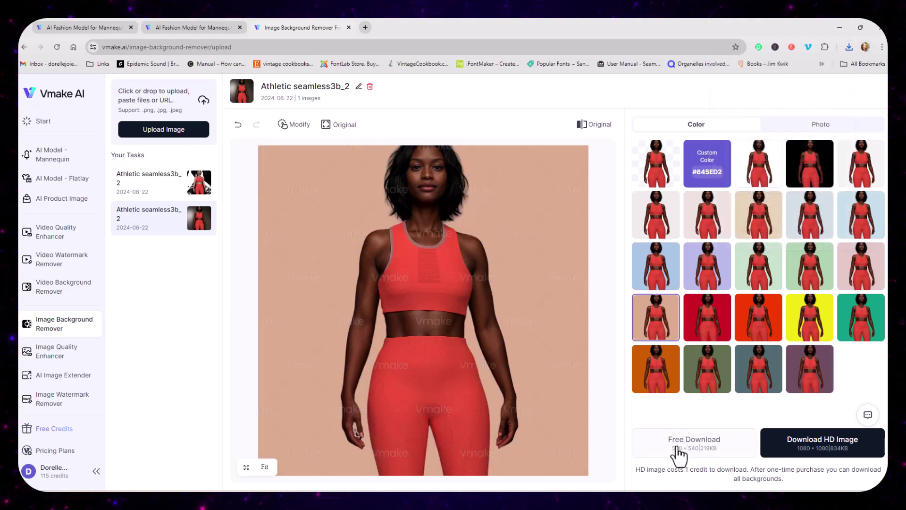
pyautogui.click(656, 266)
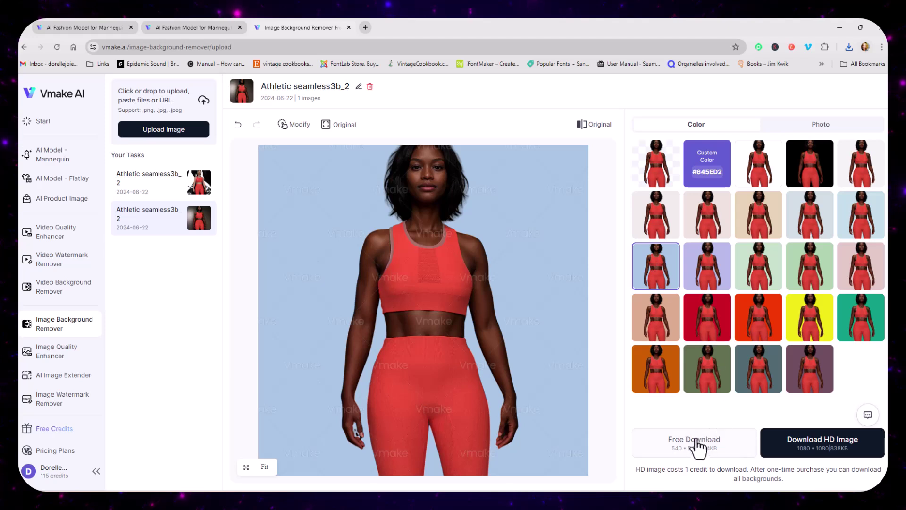
pyautogui.click(690, 453)
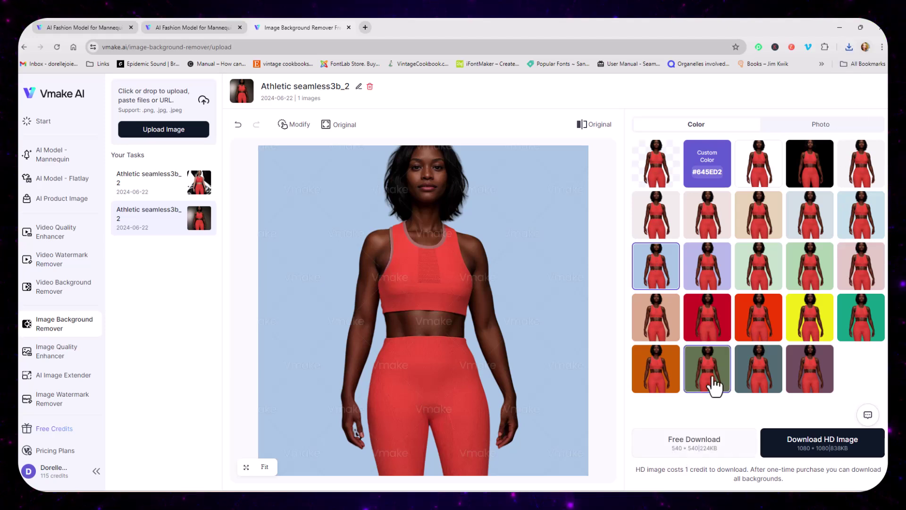
# Set the custom background colour to the blue-violet shade #514bc3 and download the free 540 × 540 image.
pyautogui.click(712, 179)
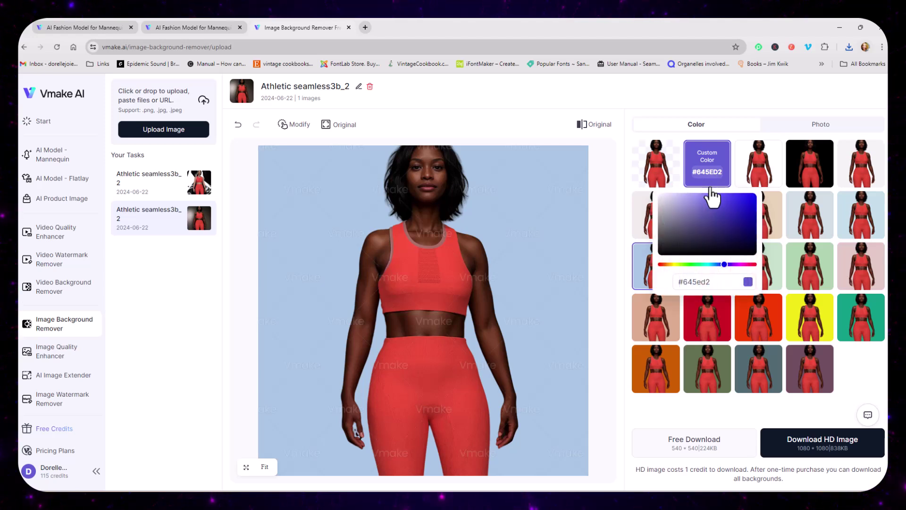
pyautogui.click(703, 215)
pyautogui.moveTo(703, 216)
pyautogui.mouseDown()
pyautogui.moveTo(680, 219)
pyautogui.moveTo(705, 221)
pyautogui.mouseUp()
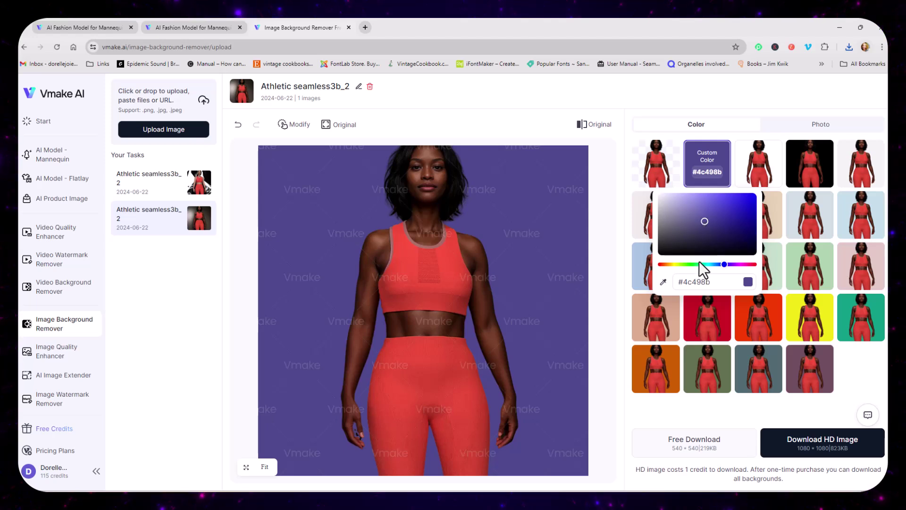
pyautogui.moveTo(704, 222)
pyautogui.mouseDown()
pyautogui.moveTo(723, 227)
pyautogui.moveTo(718, 208)
pyautogui.mouseUp()
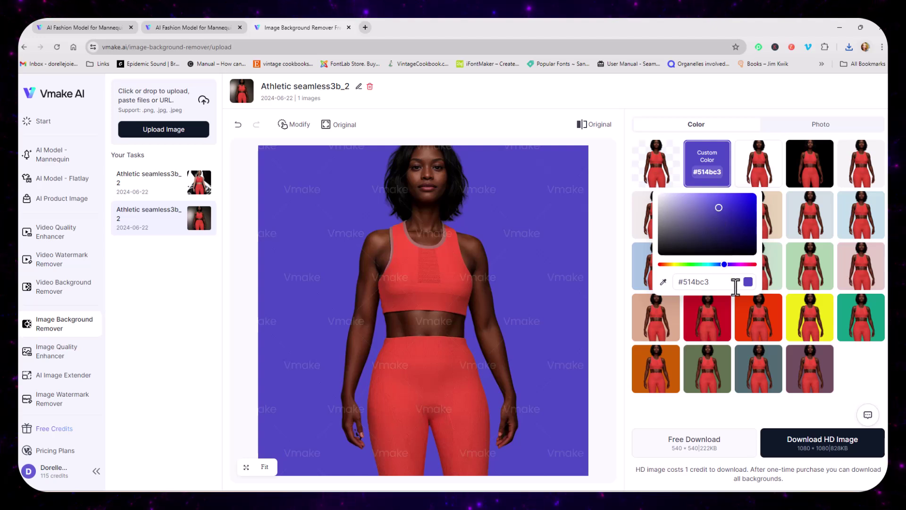
pyautogui.click(635, 415)
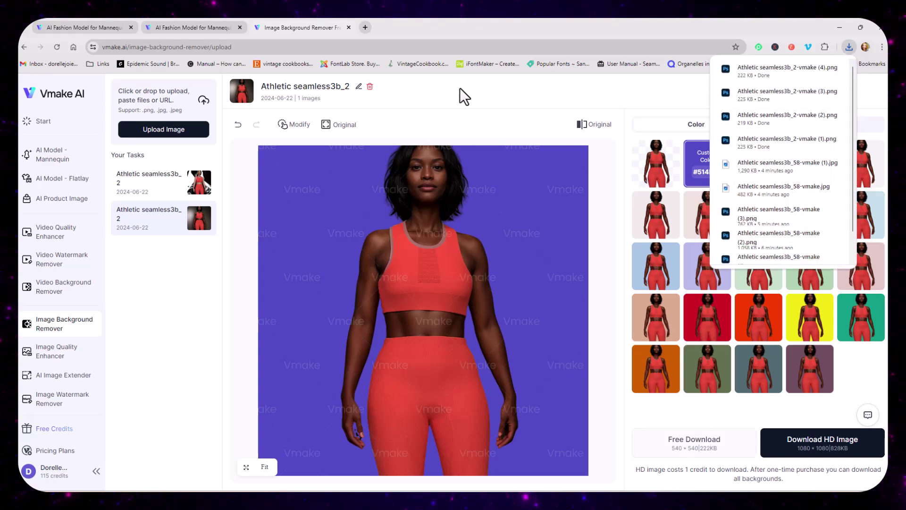
pyautogui.click(657, 86)
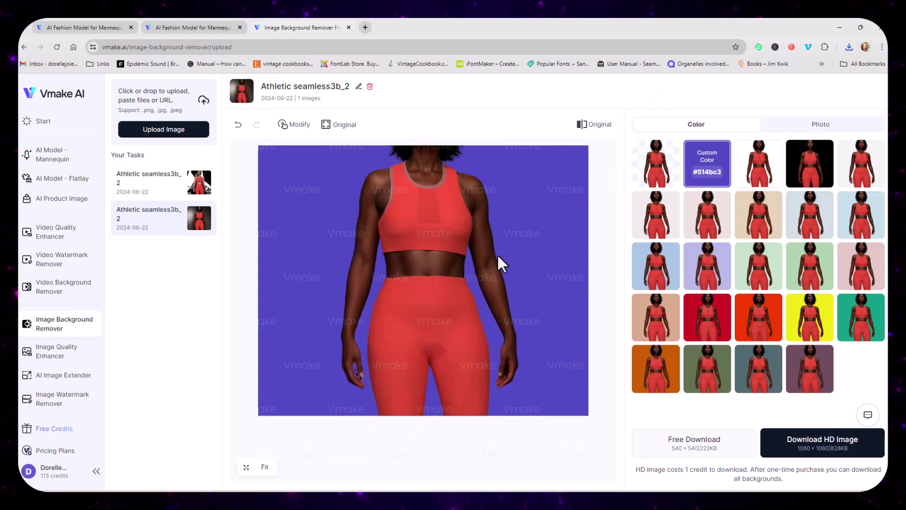